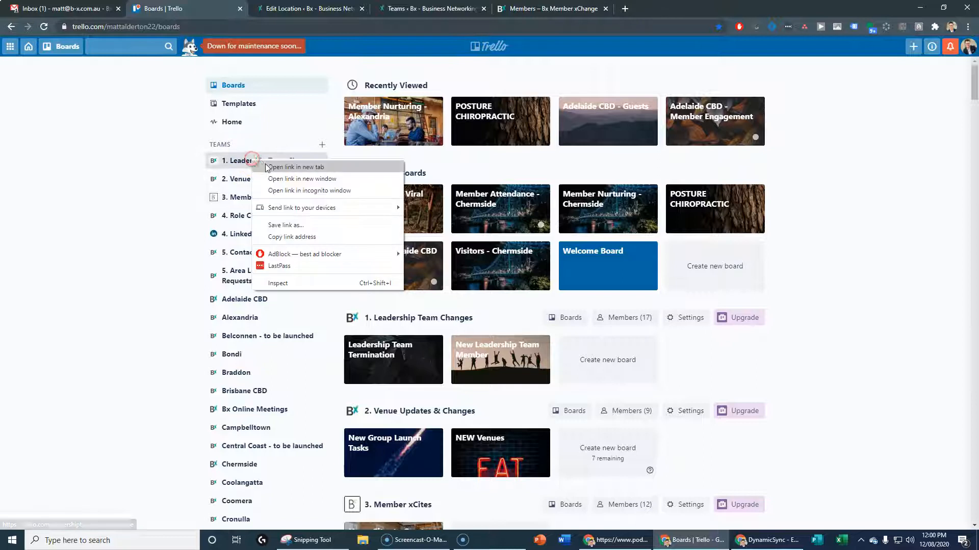
# Open the Leadership Team Changes team in a new tab and enter its New Leadership Team Member board
pyautogui.click(285, 8)
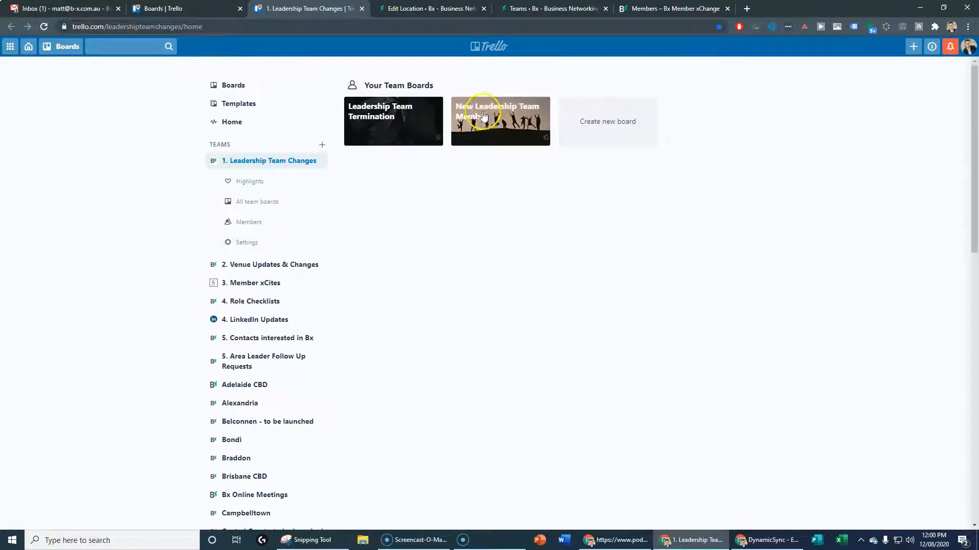
pyautogui.click(484, 116)
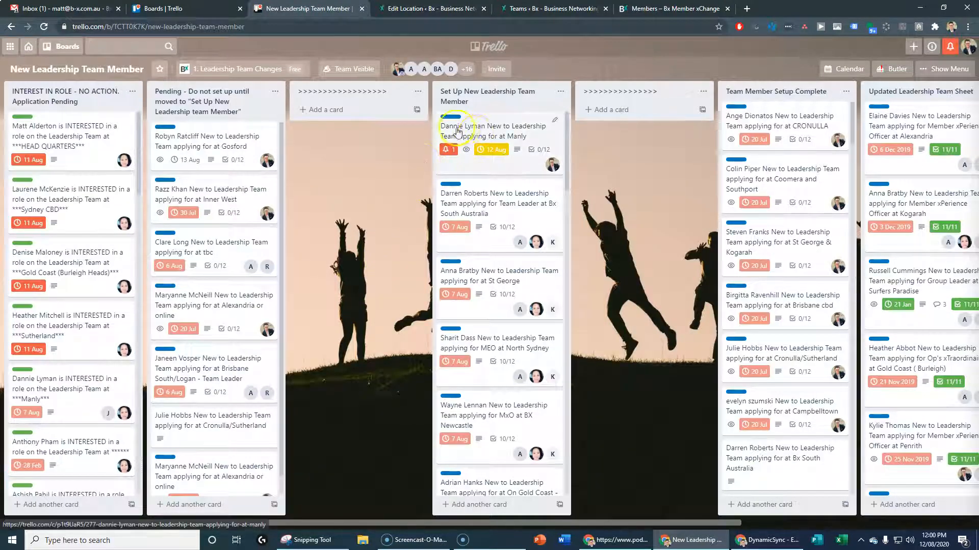
pyautogui.click(491, 130)
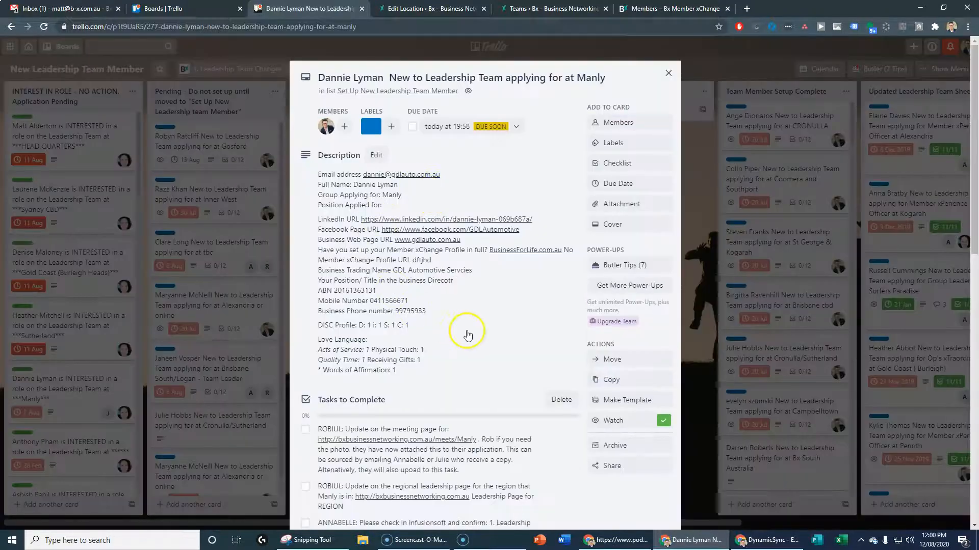
pyautogui.scroll(-6, 464, 330)
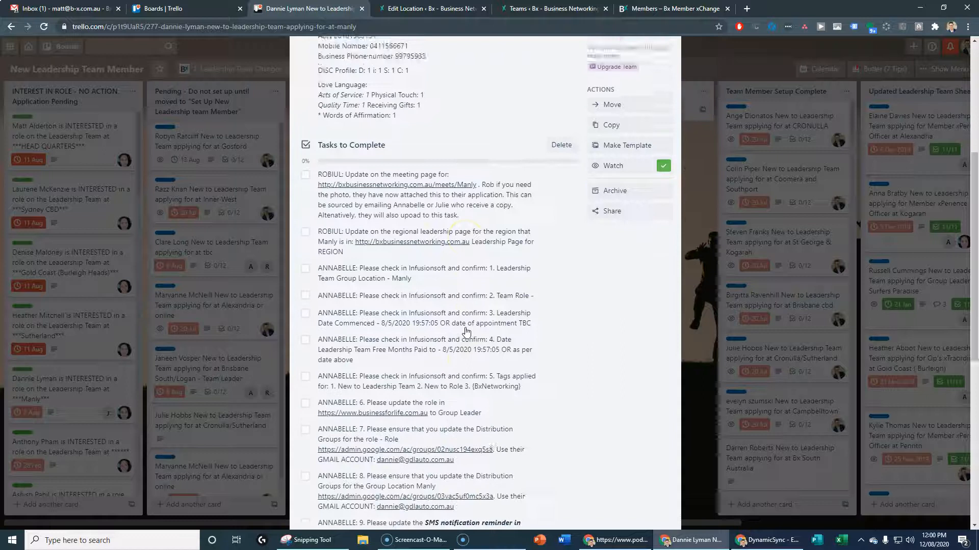
pyautogui.scroll(-1, 418, 311)
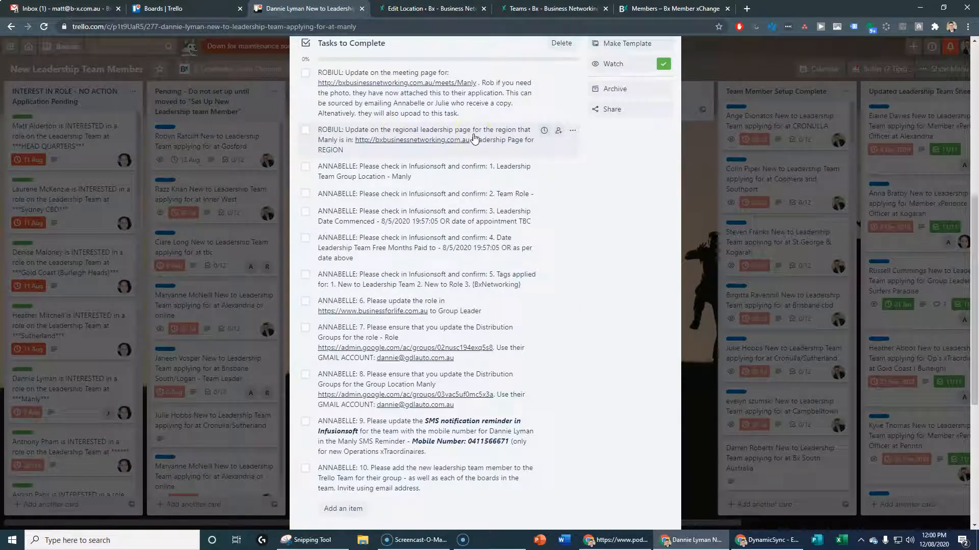
pyautogui.click(747, 205)
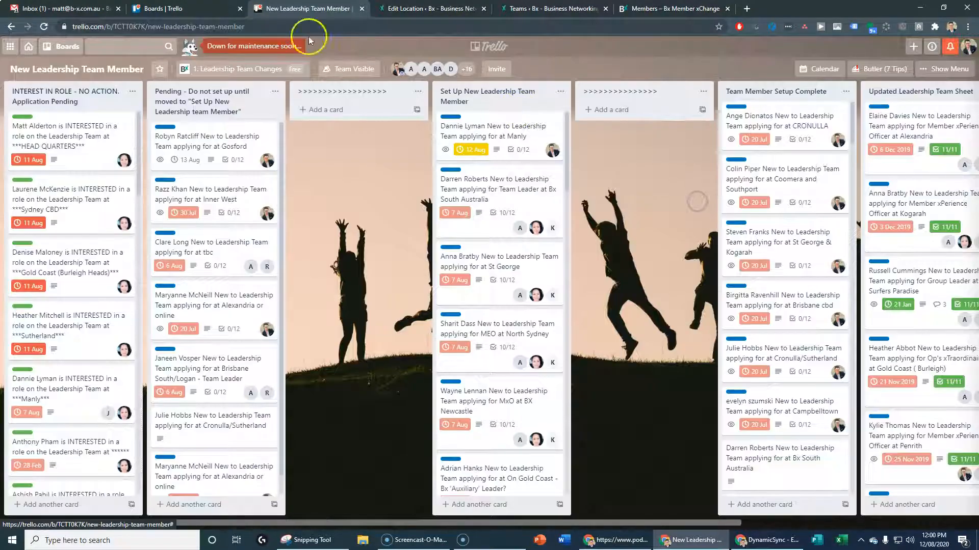
# Search WordPress Teams for the new member's first name, find no match, and add a new Team entry
pyautogui.click(178, 8)
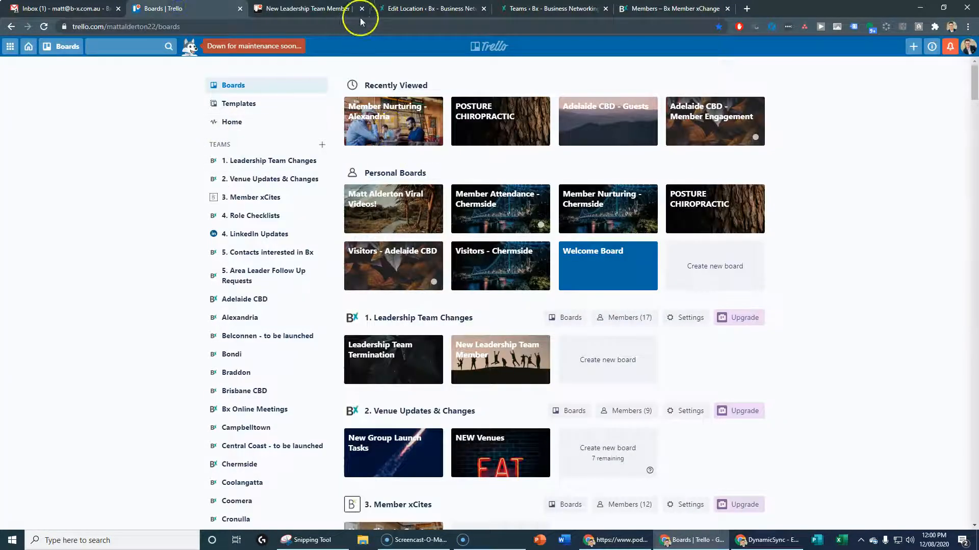
pyautogui.click(300, 11)
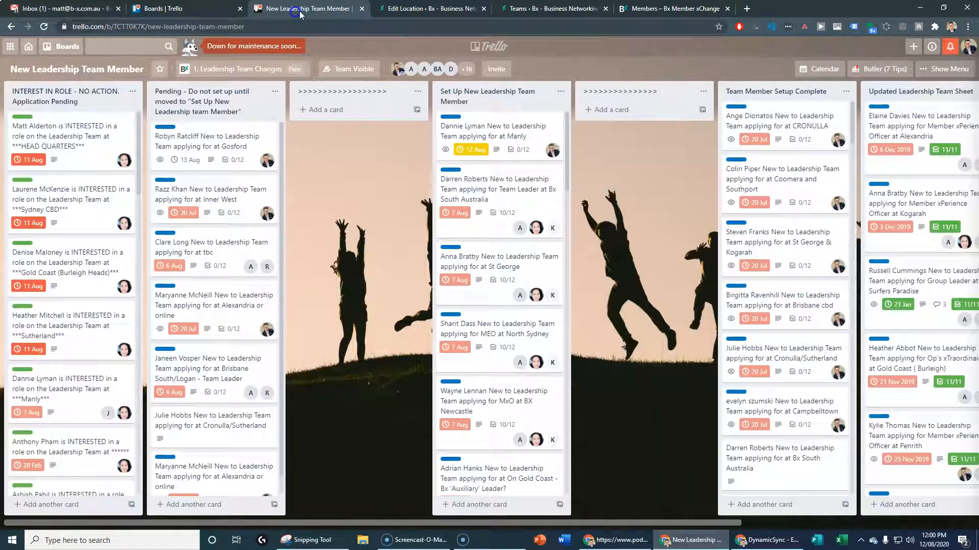
pyautogui.click(561, 11)
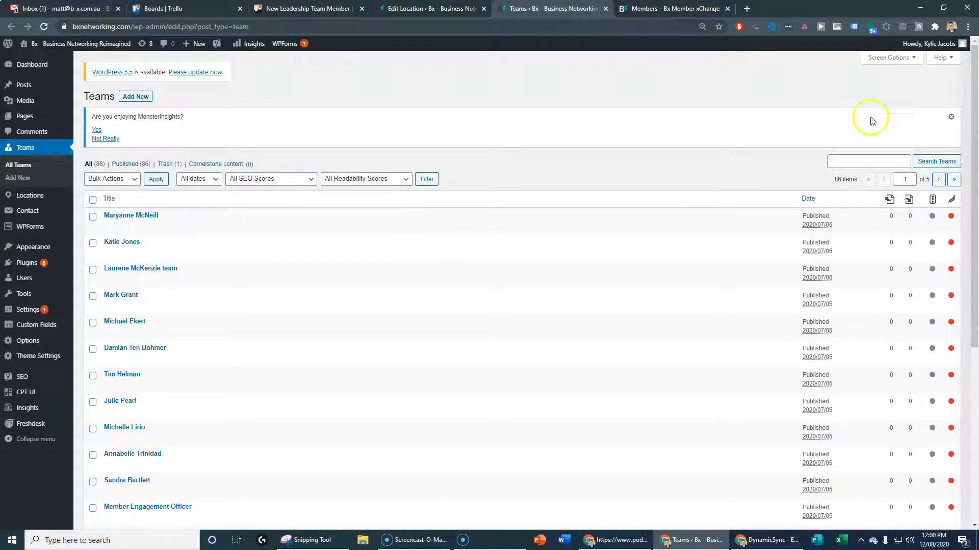
pyautogui.click(848, 162)
pyautogui.write('dan')
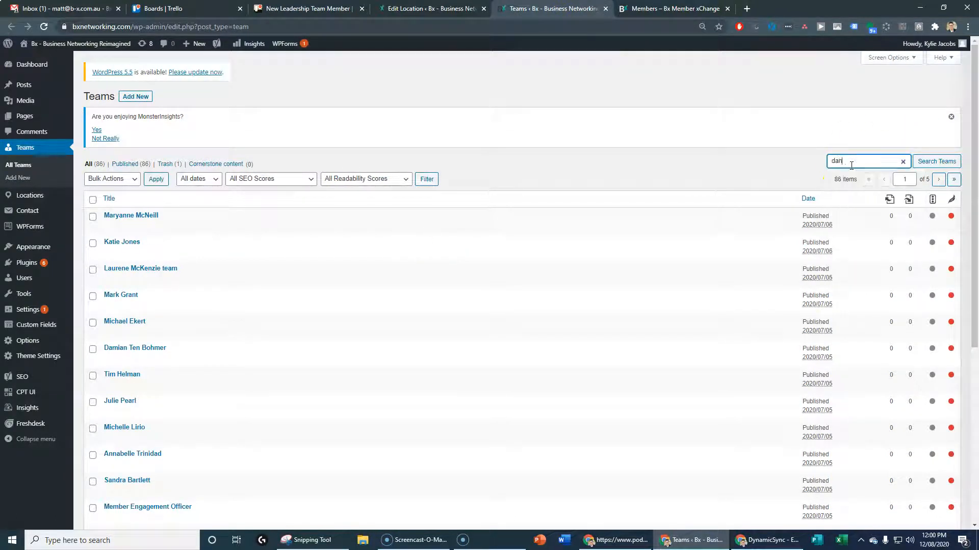
pyautogui.write('nie')
pyautogui.press('Return')
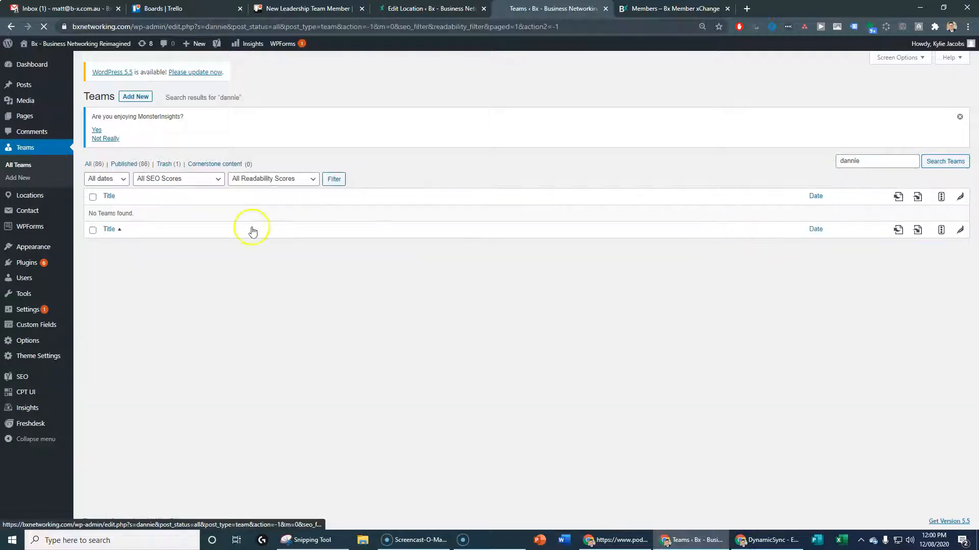
pyautogui.click(129, 97)
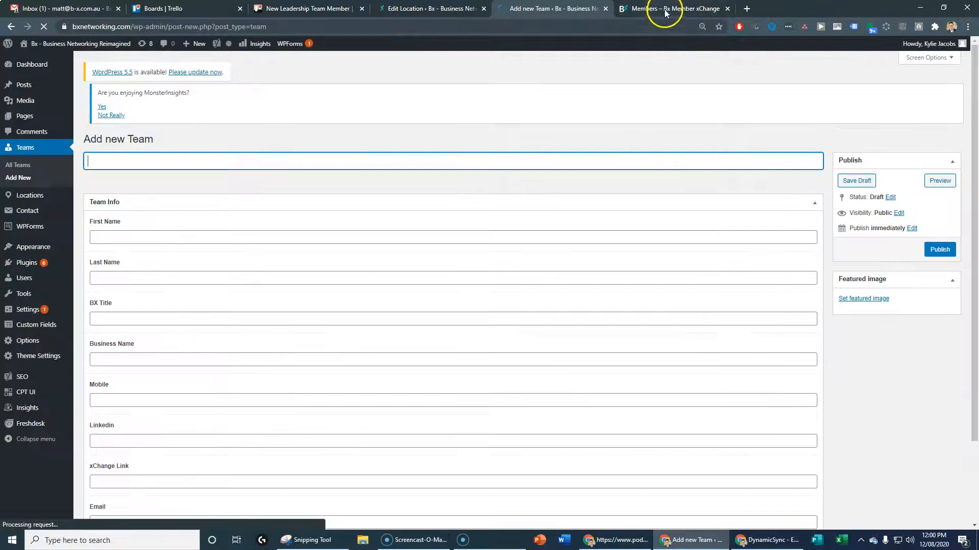
pyautogui.click(664, 9)
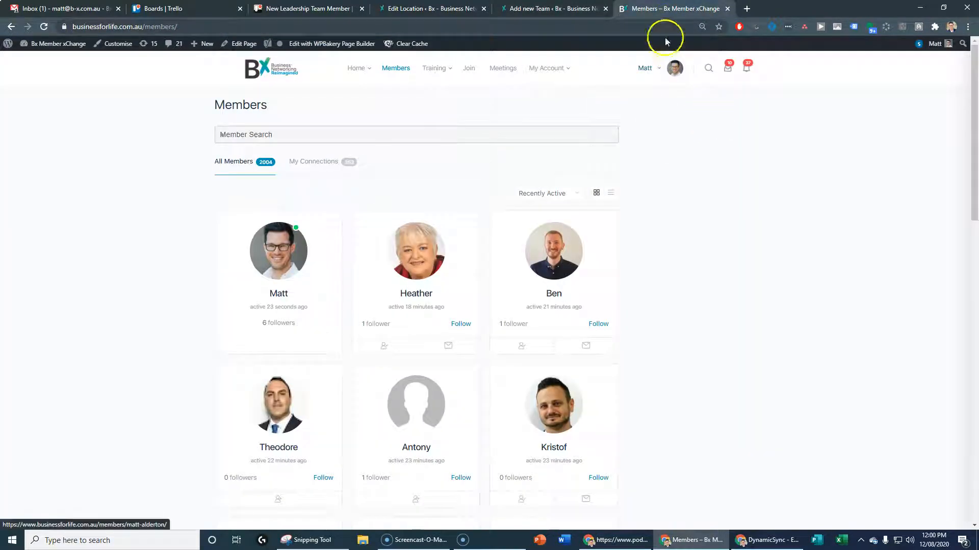
# Search the Bx Member xChange directory by the member's first name using the expanded Member Search form
pyautogui.click(258, 134)
pyautogui.click(261, 166)
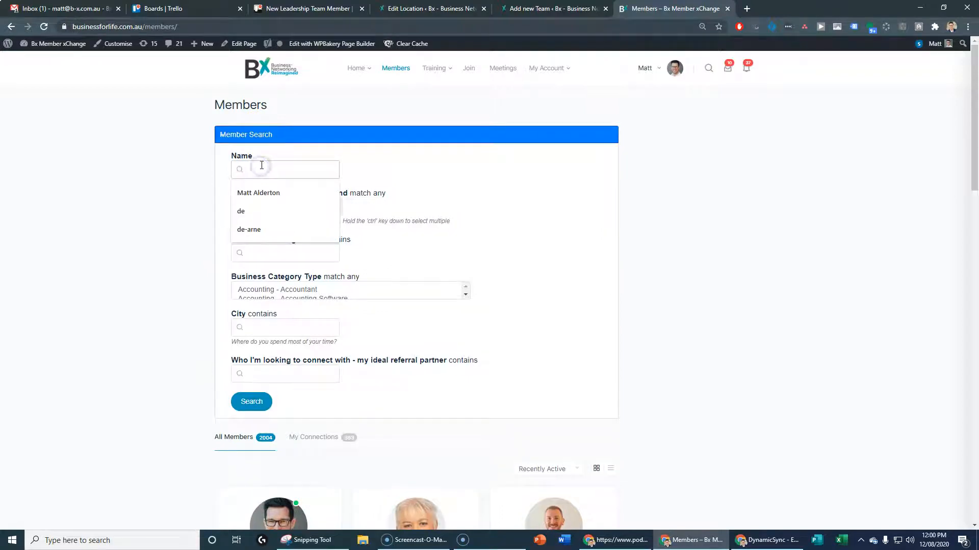
pyautogui.write('danne')
pyautogui.press('Return')
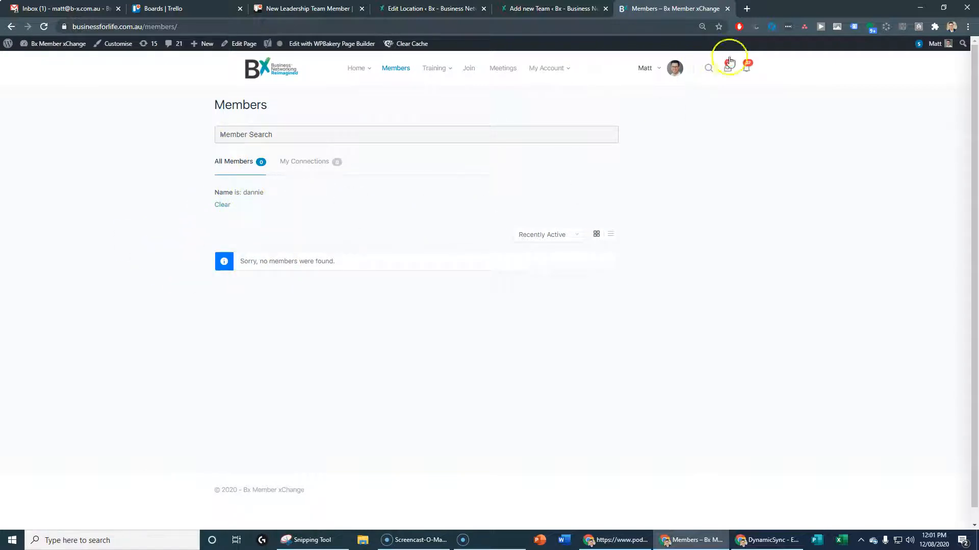
# Open the Manly applicant's Trello card and load their LinkedIn profile link in a new tab
pyautogui.click(306, 8)
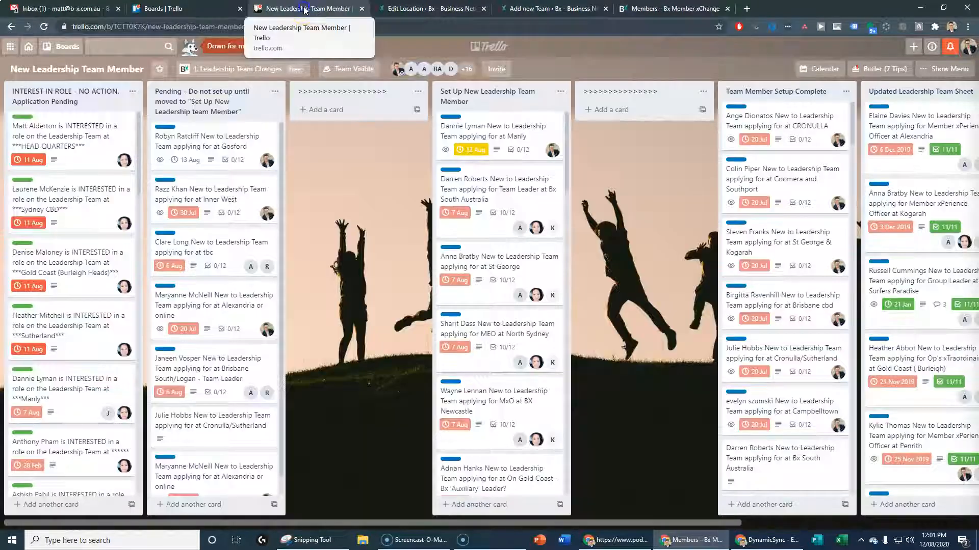
pyautogui.click(473, 134)
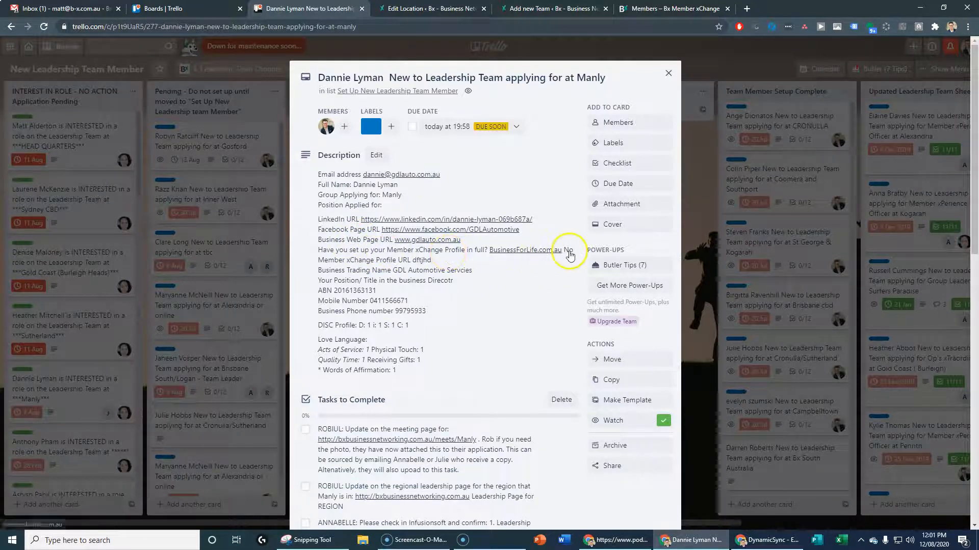
pyautogui.rightClick(434, 219)
pyautogui.click(461, 225)
pyautogui.click(427, 10)
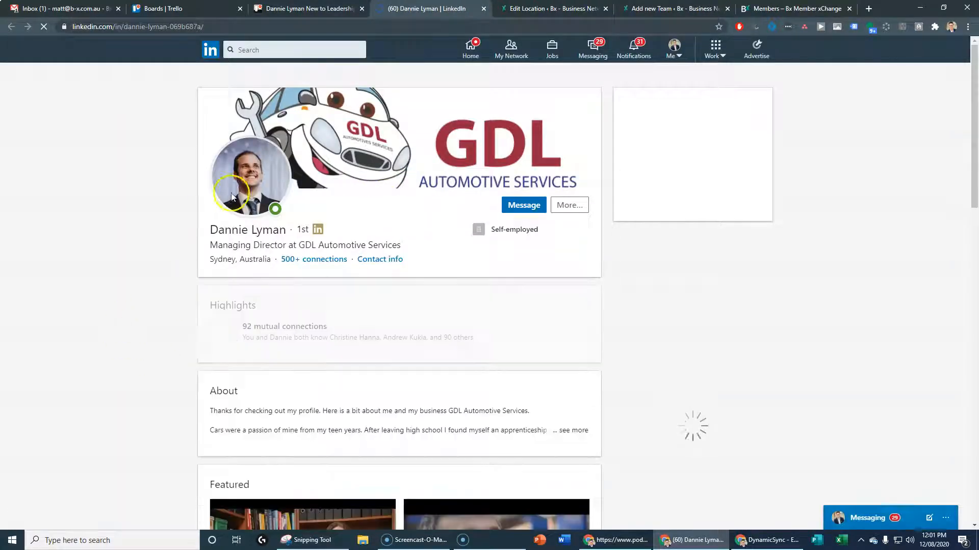
# Save the enlarged LinkedIn profile photo, browsing to Shared drives > 0.23 Website
pyautogui.click(260, 198)
pyautogui.rightClick(494, 159)
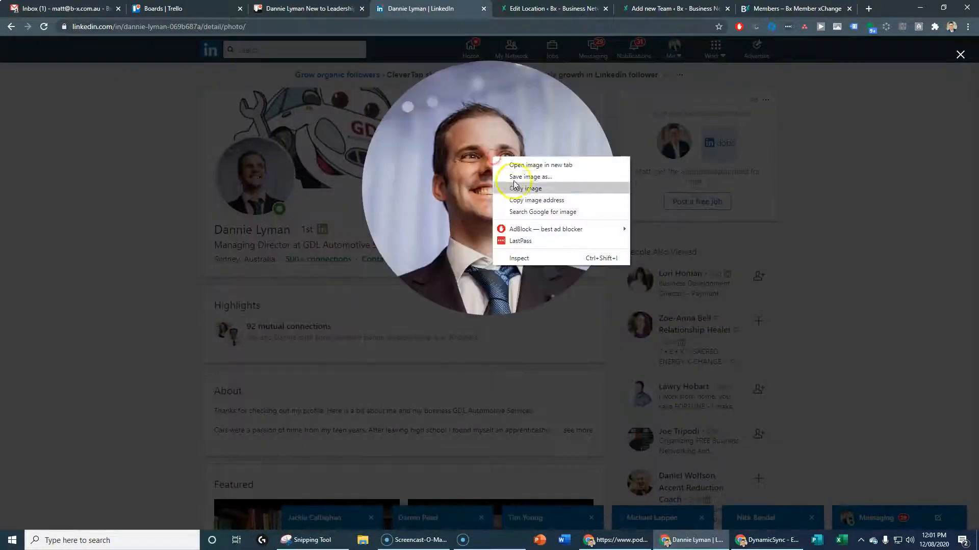
pyautogui.click(530, 177)
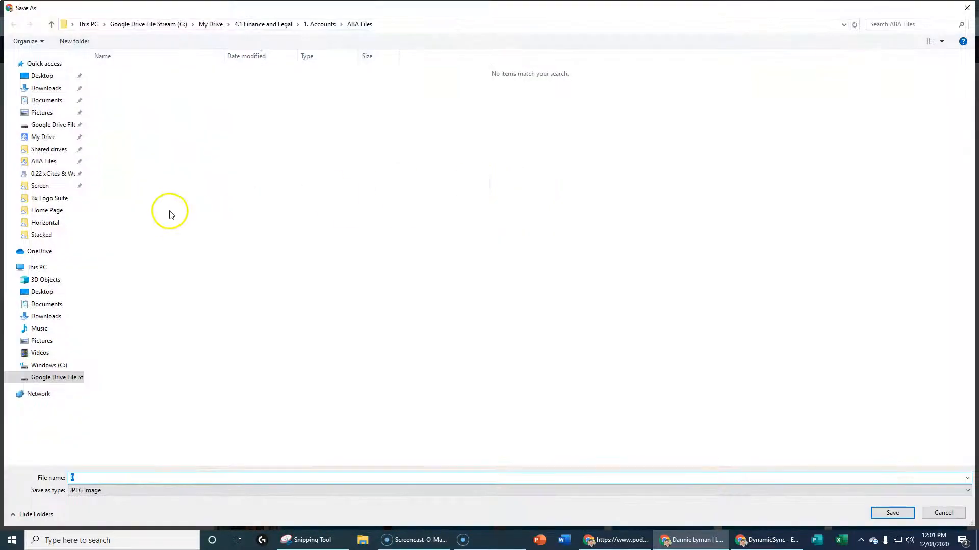
pyautogui.click(52, 124)
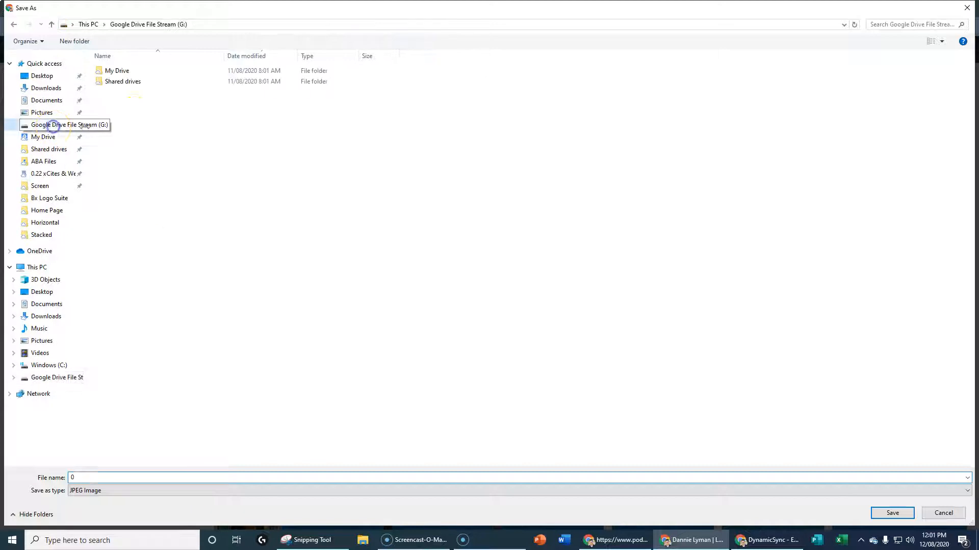
pyautogui.doubleClick(135, 81)
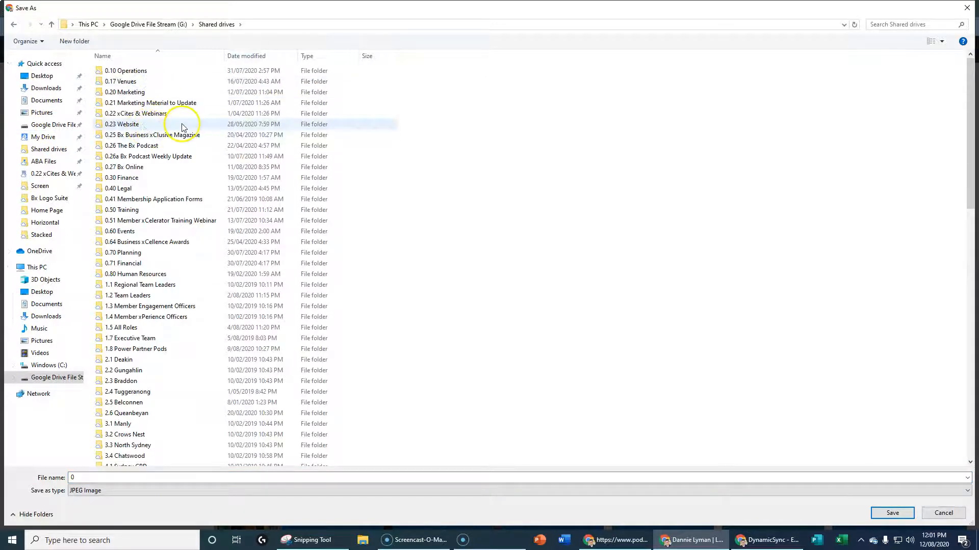
pyautogui.doubleClick(139, 124)
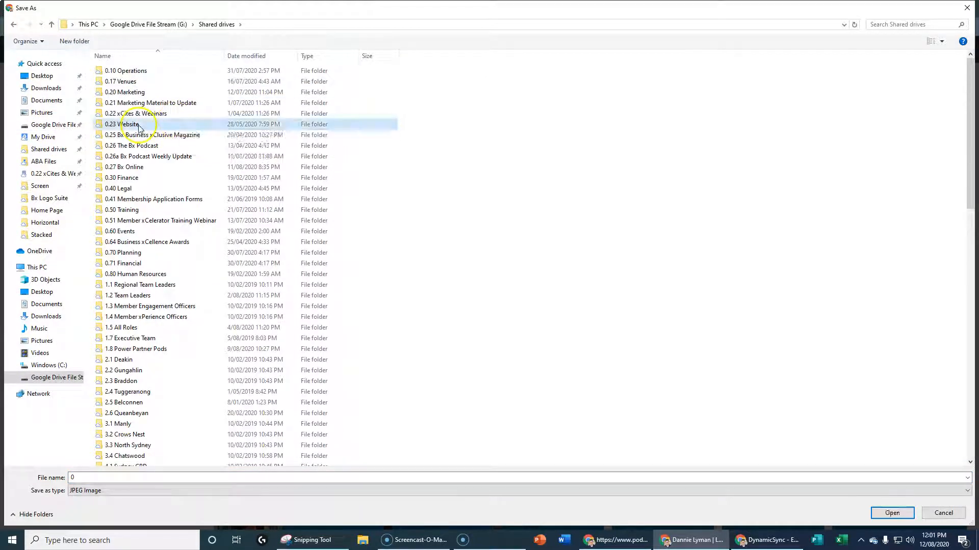
# Save the photo named after the member in Images and Graphics > Team Profile Images
pyautogui.doubleClick(167, 71)
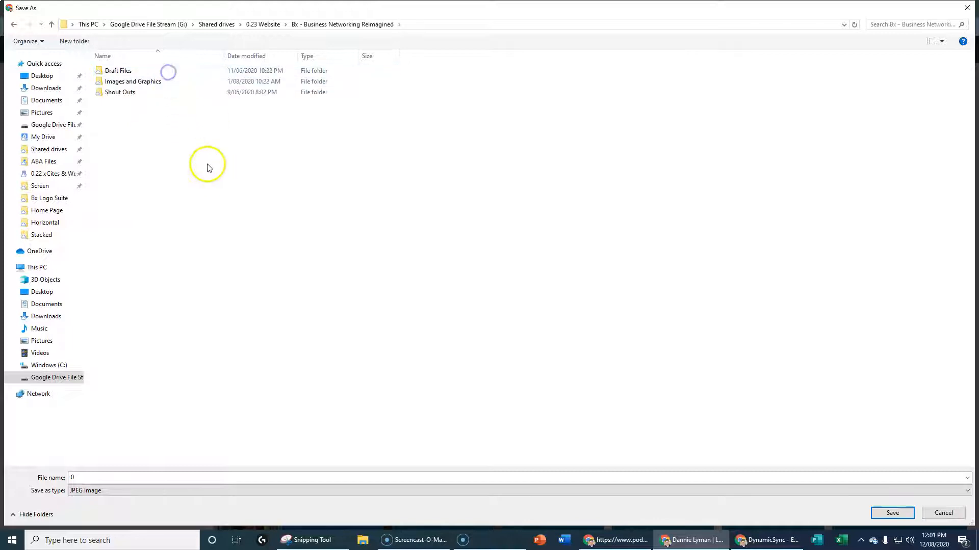
pyautogui.doubleClick(148, 82)
pyautogui.doubleClick(286, 86)
pyautogui.doubleClick(113, 478)
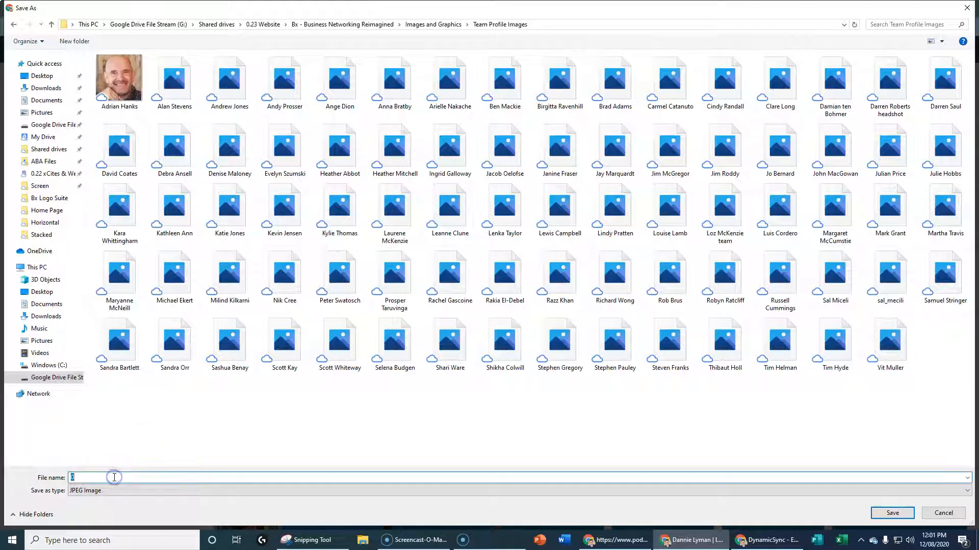
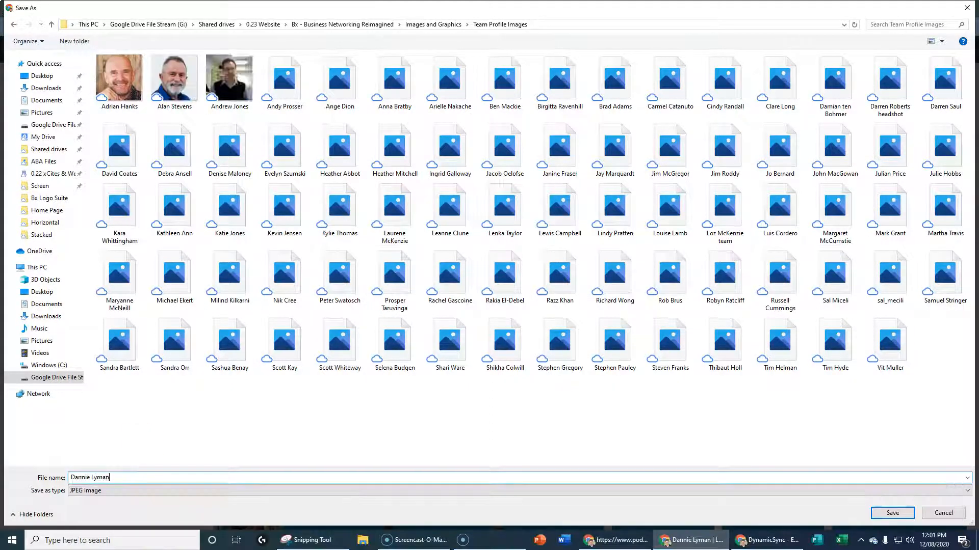
pyautogui.press('Return')
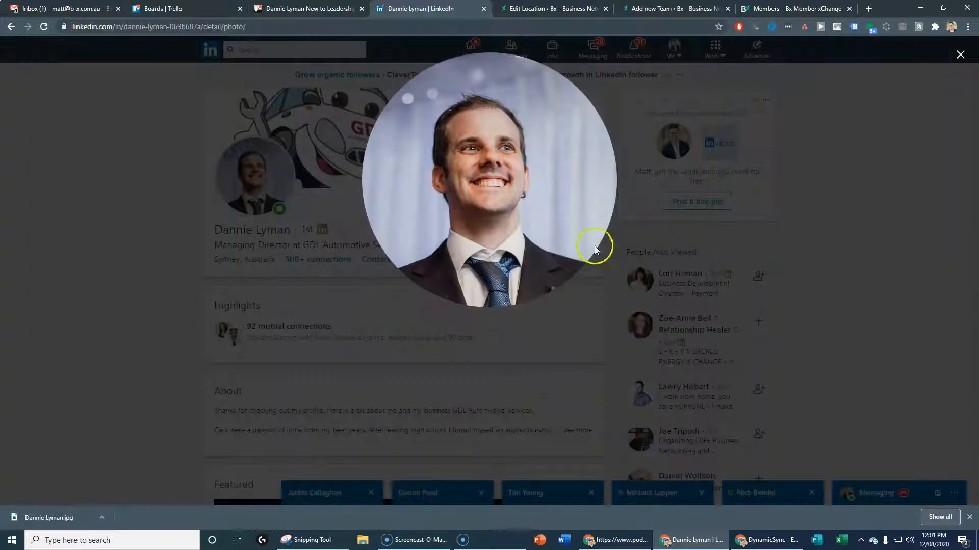
pyautogui.click(756, 140)
# Enter the member's name as the Team entry title and fill in the First Name field
pyautogui.click(668, 9)
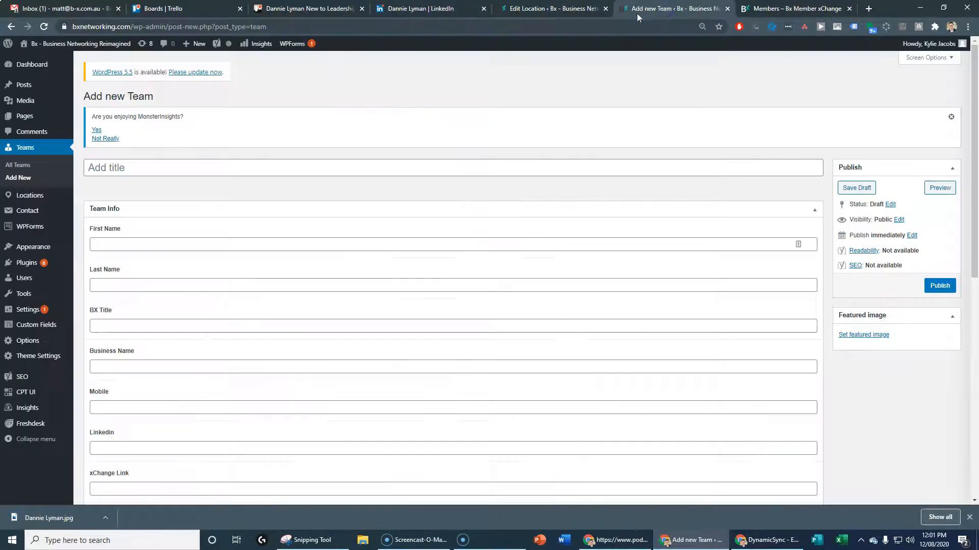
pyautogui.click(121, 168)
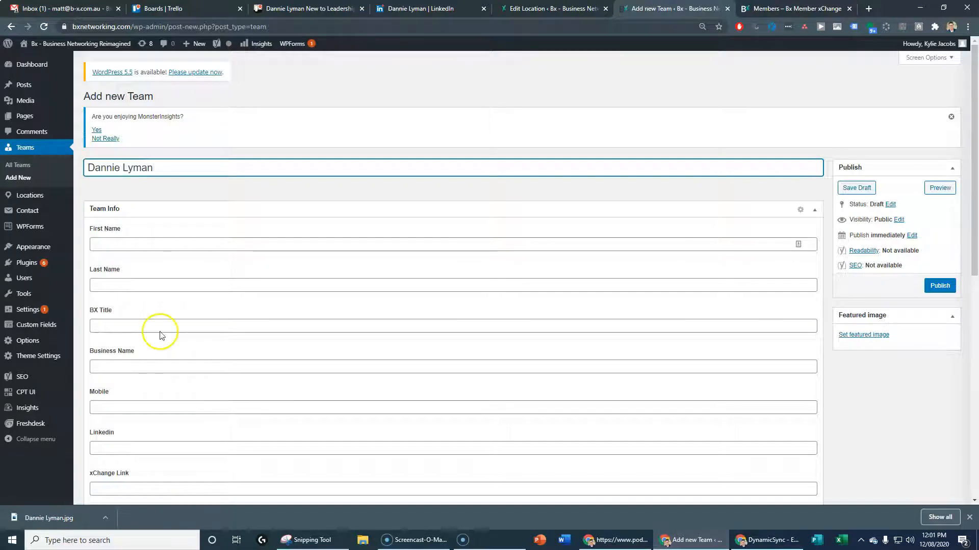
pyautogui.scroll(-1, 160, 334)
pyautogui.click(136, 193)
pyautogui.write('Dannie')
pyautogui.press('Tab')
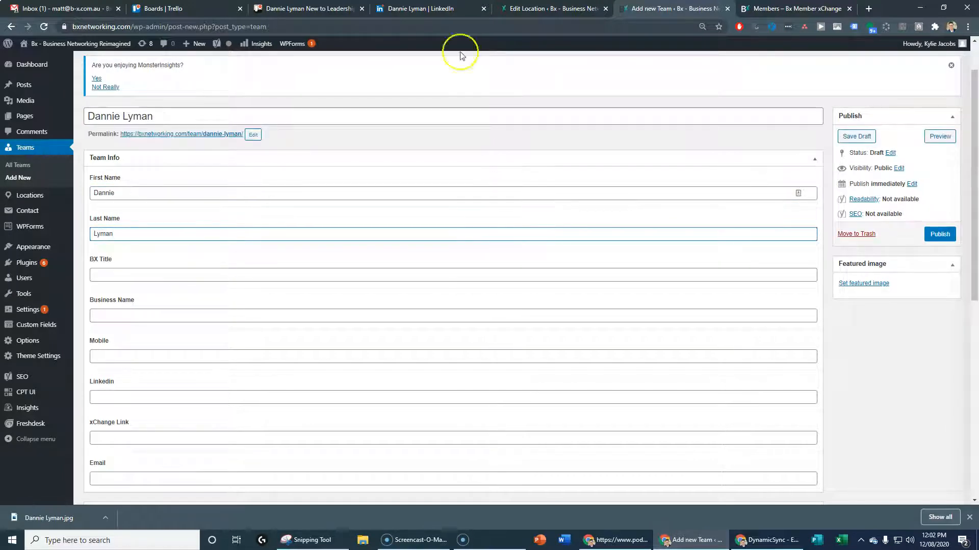
# Pull the member's Trello card into its own window beside the Team entry form
pyautogui.click(533, 9)
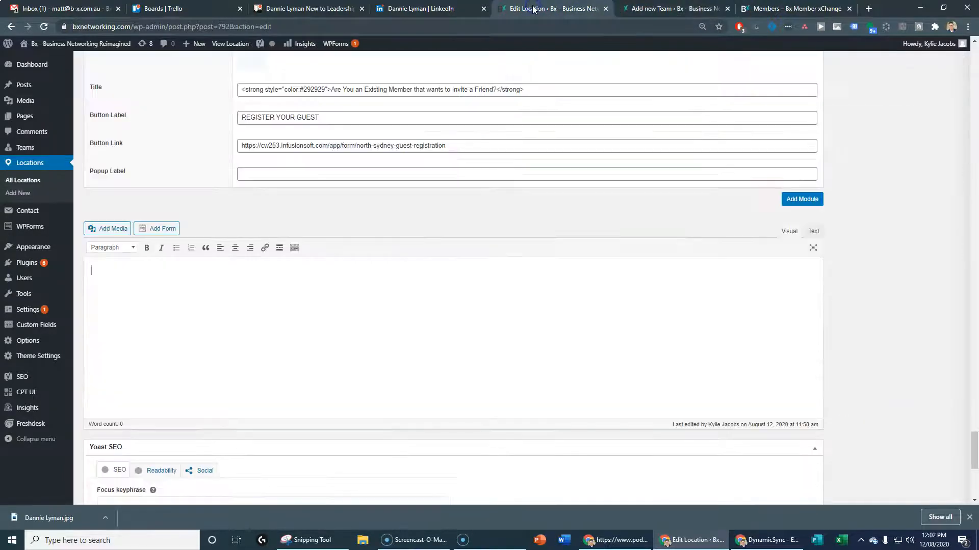
pyautogui.click(426, 10)
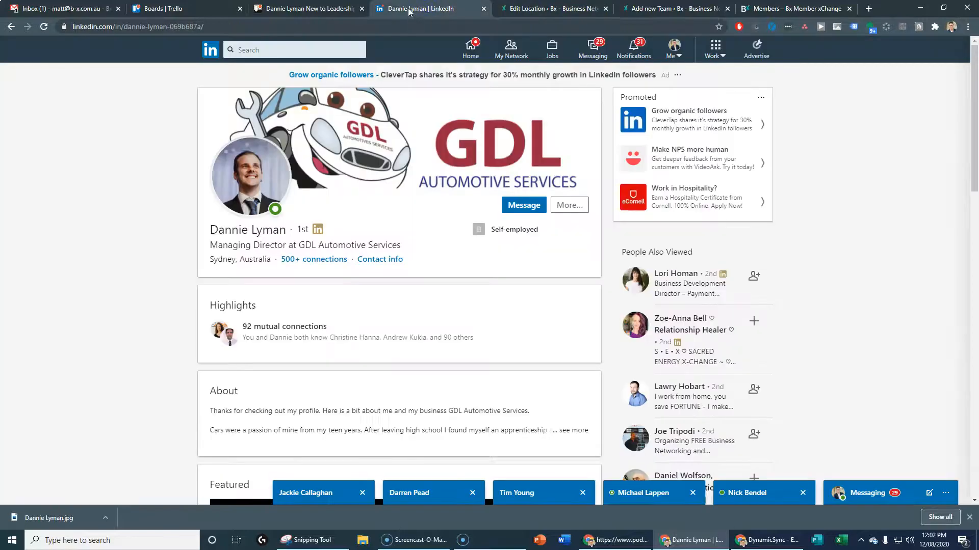
pyautogui.click(306, 9)
pyautogui.moveTo(301, 9); pyautogui.dragTo(978, 91)
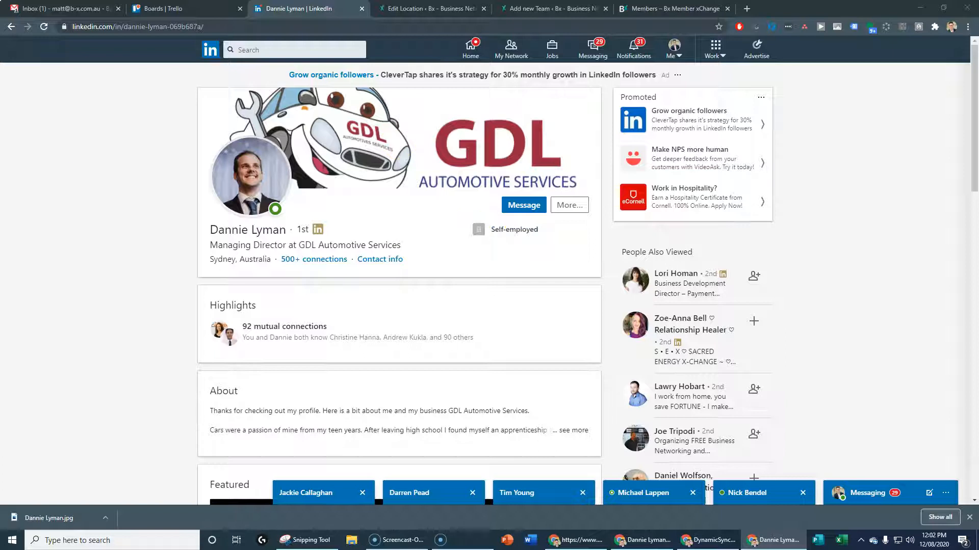
pyautogui.click(551, 9)
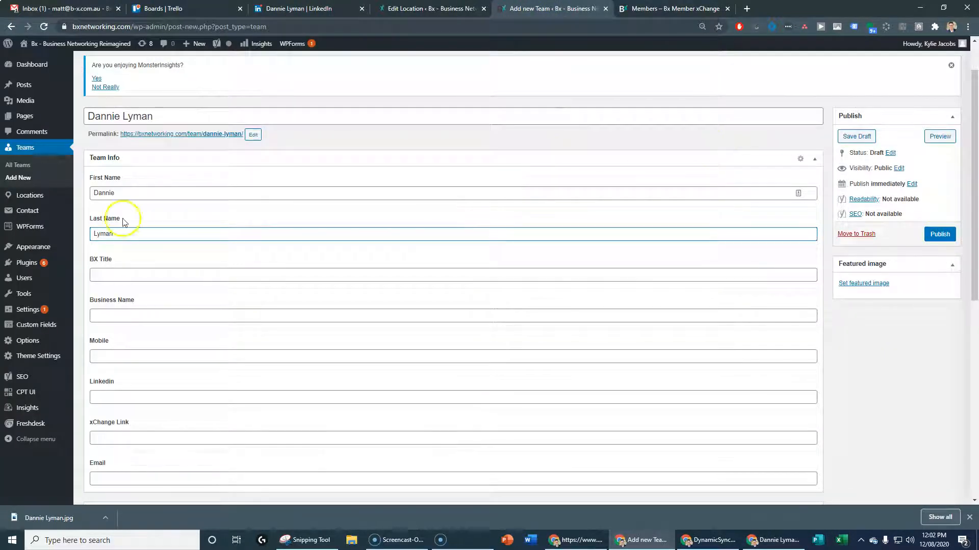
# Set BX Title to TEAM LEADER and business name to DL Automotive Services, fixing the spelling
pyautogui.click(117, 275)
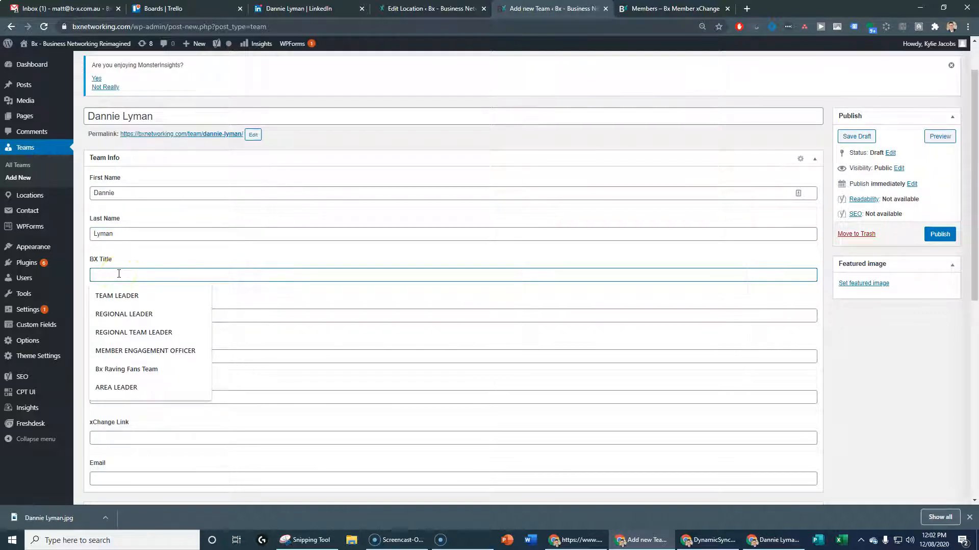
pyautogui.click(116, 296)
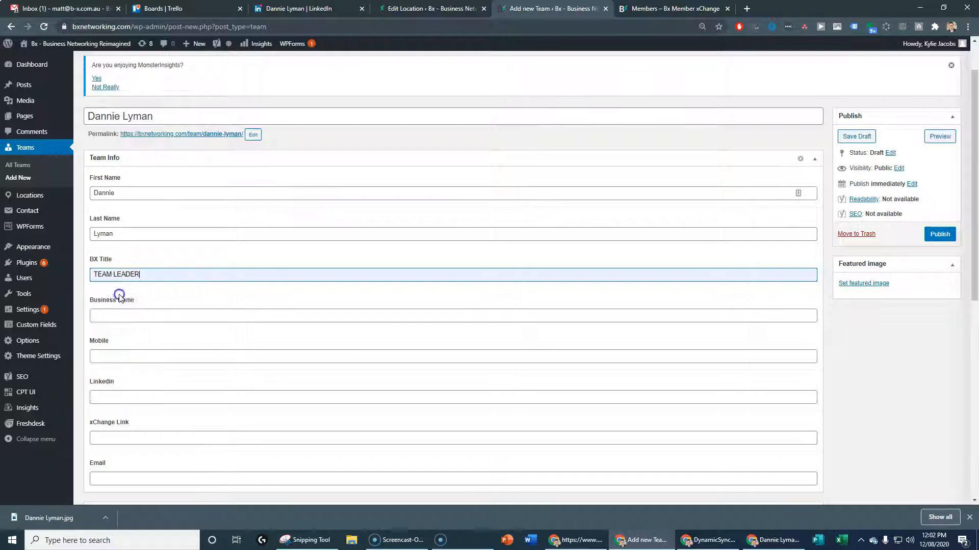
pyautogui.scroll(-1, 185, 376)
pyautogui.click(153, 268)
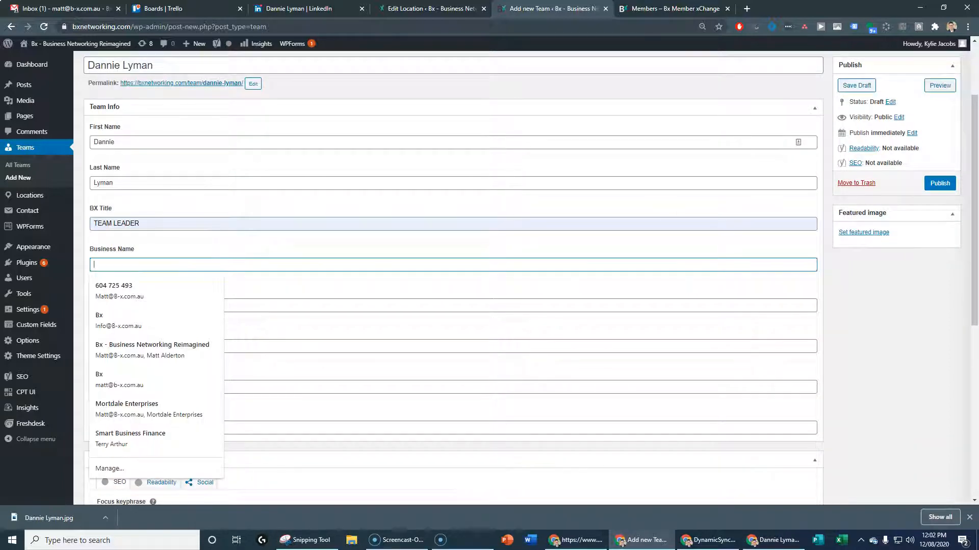
pyautogui.hotkey('alt', 'Tab')
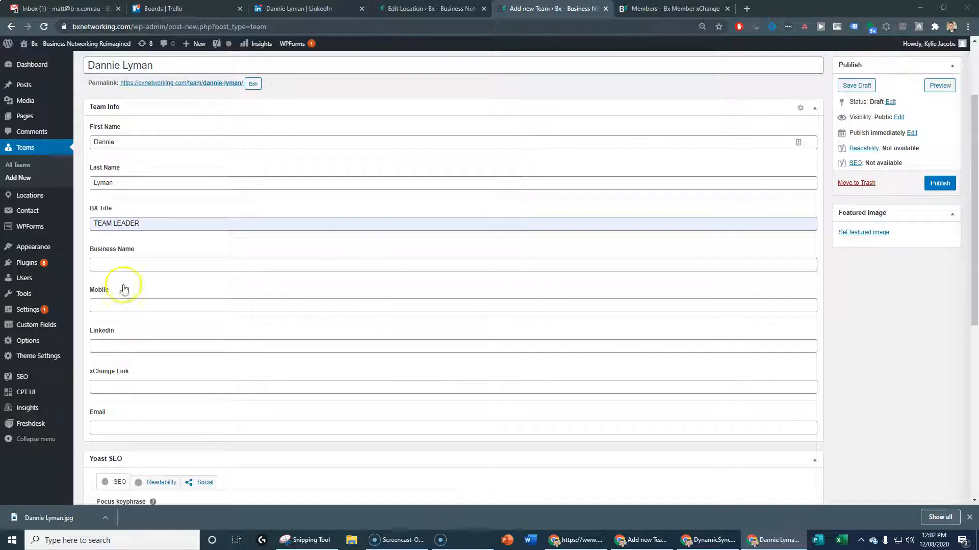
pyautogui.click(125, 265)
pyautogui.write('DL Automotive Servcies')
pyautogui.rightClick(156, 264)
pyautogui.click(168, 268)
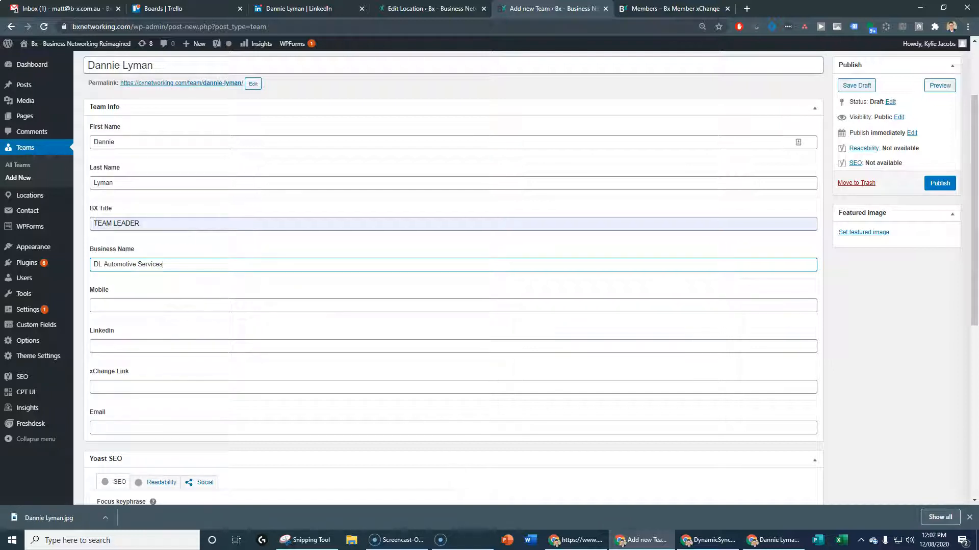
# Paste the member's mobile number and LinkedIn profile address into the Team entry
pyautogui.click(116, 304)
pyautogui.hotkey('ctrl', 'v')
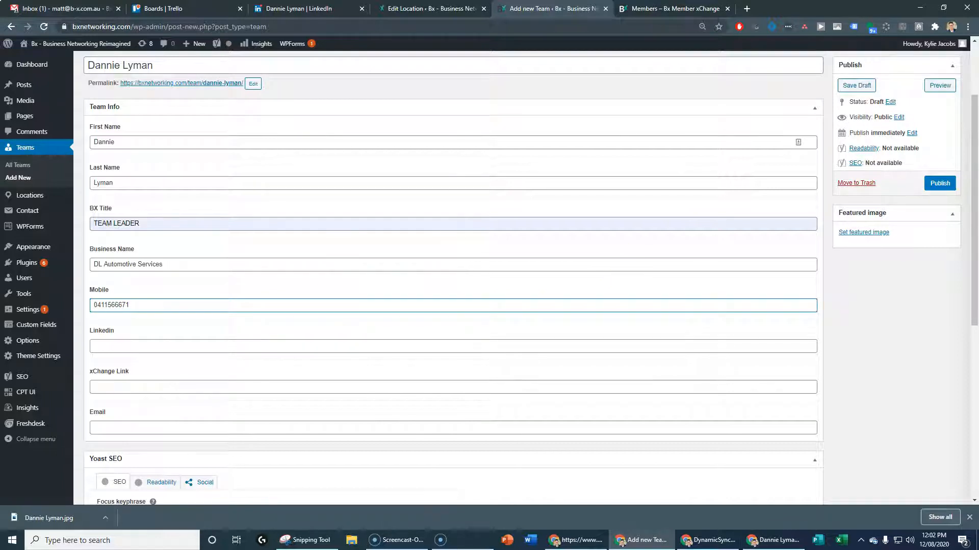
pyautogui.hotkey('alt', 'Tab')
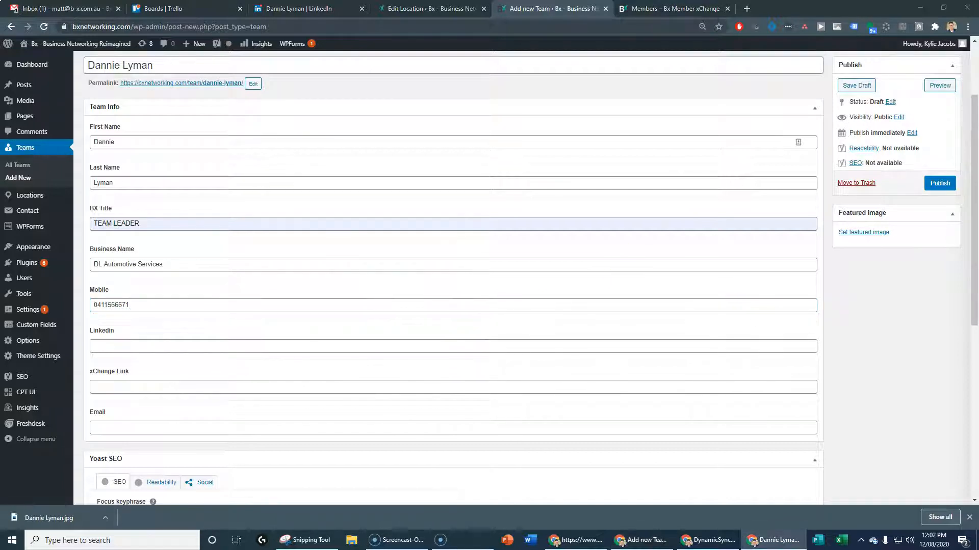
pyautogui.rightClick(159, 345)
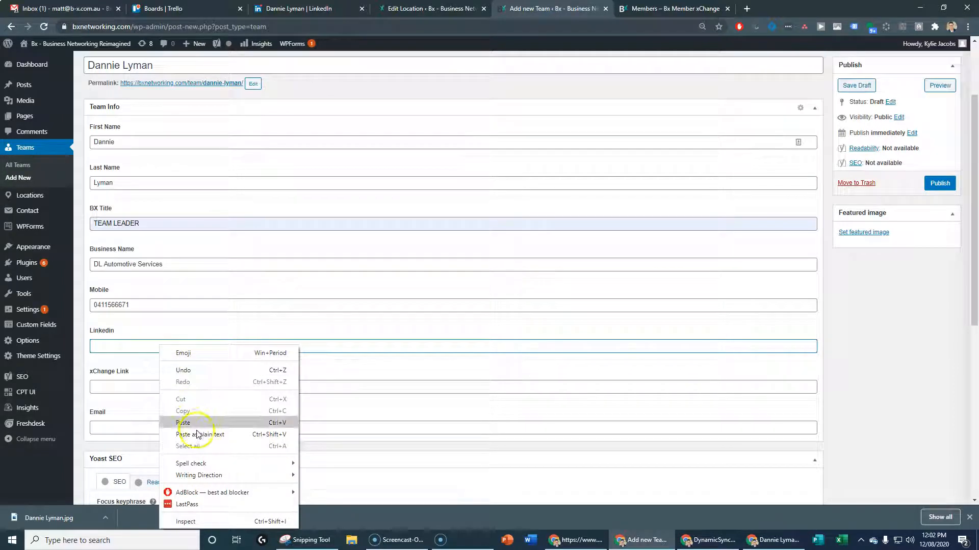
pyautogui.click(183, 423)
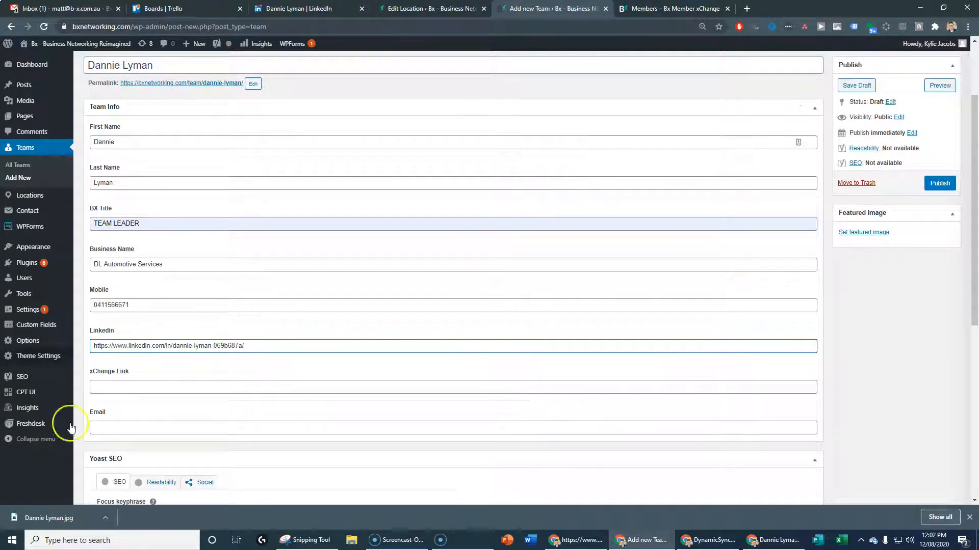
pyautogui.click(640, 8)
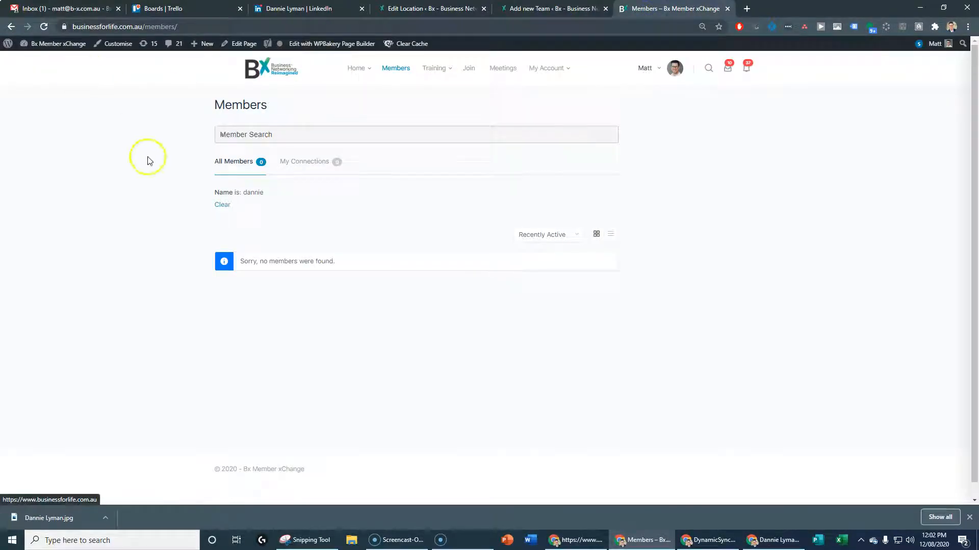
# Clear the Members directory name filter and copy a member profile page's address
pyautogui.click(11, 26)
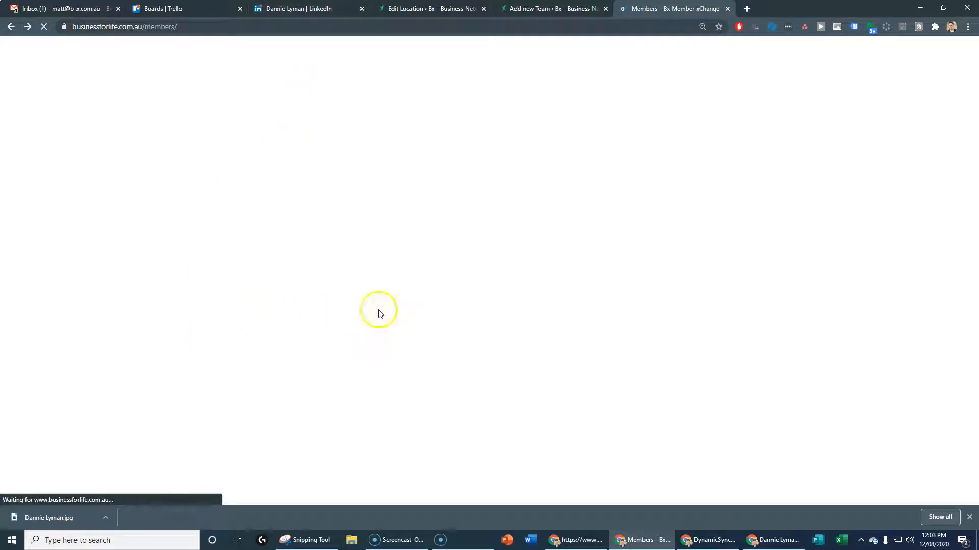
pyautogui.hotkey('alt', 'Tab')
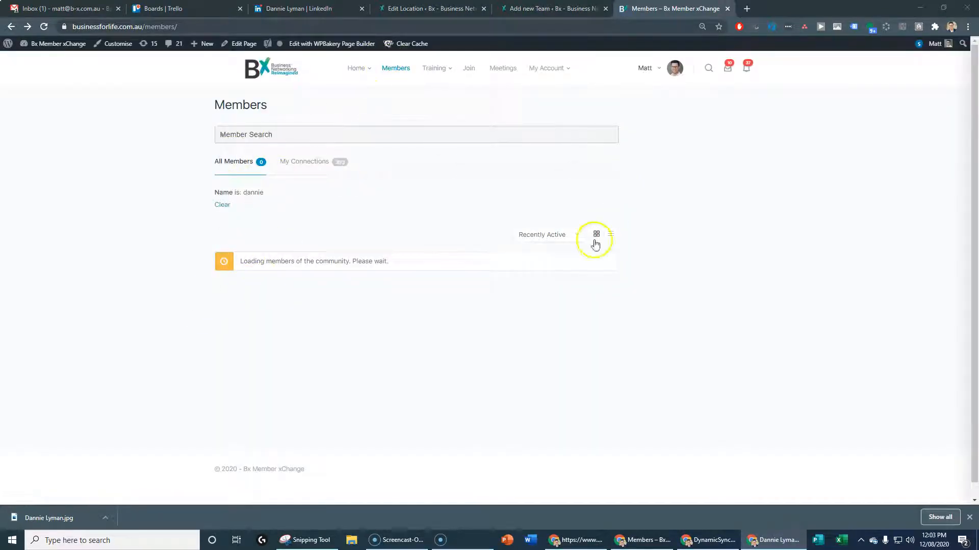
pyautogui.click(222, 204)
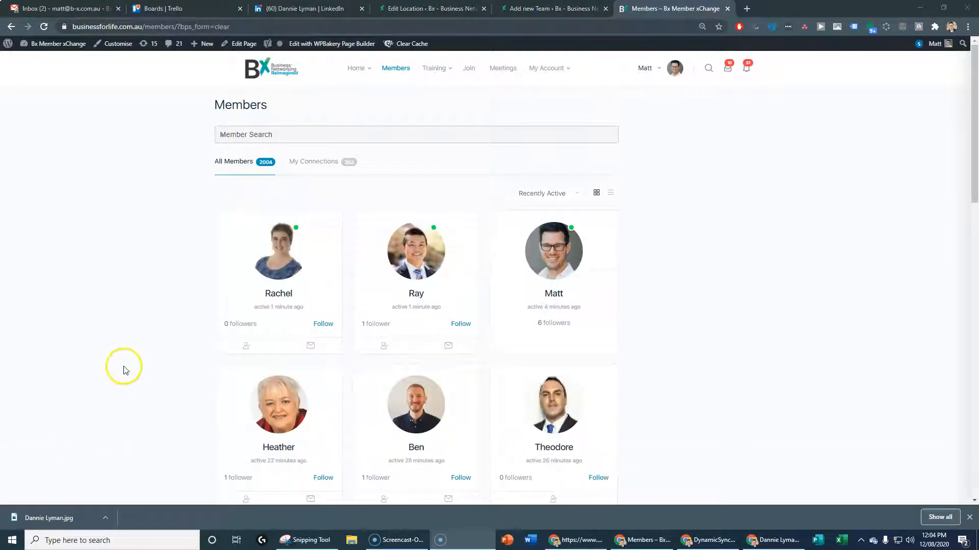
pyautogui.click(289, 296)
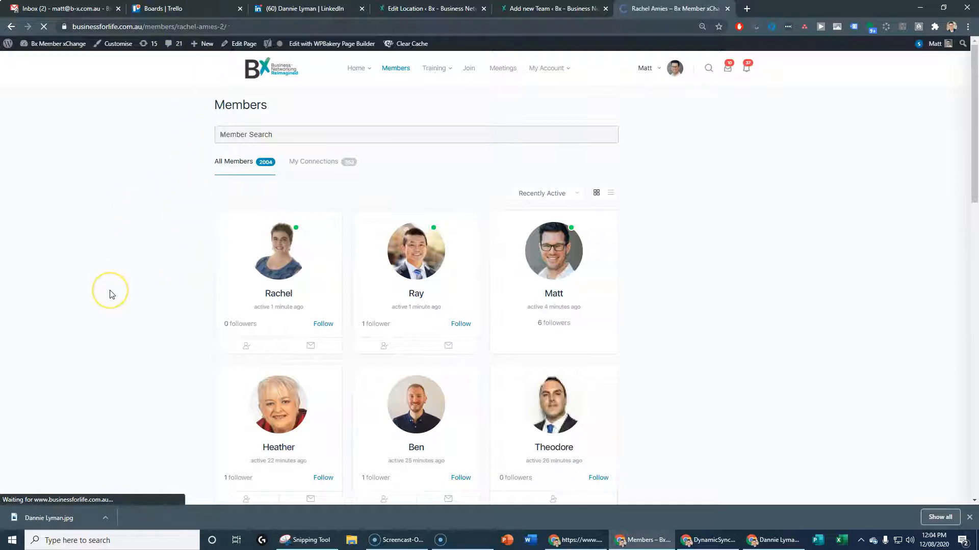
pyautogui.click(179, 28)
pyautogui.hotkey('ctrl', 'c')
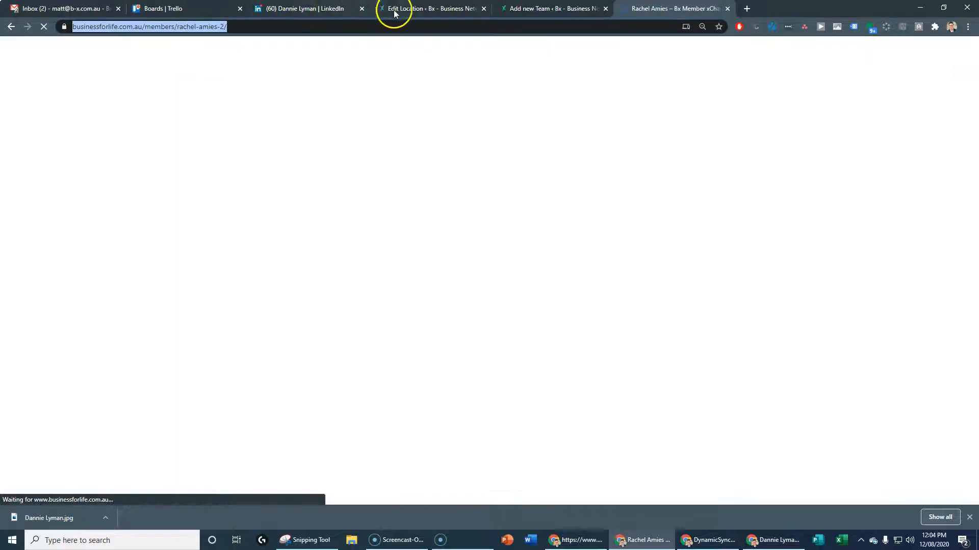
# Paste the copied profile address into the Team entry's xChange Link field
pyautogui.click(555, 9)
pyautogui.click(97, 386)
pyautogui.hotkey('ctrl', 'v')
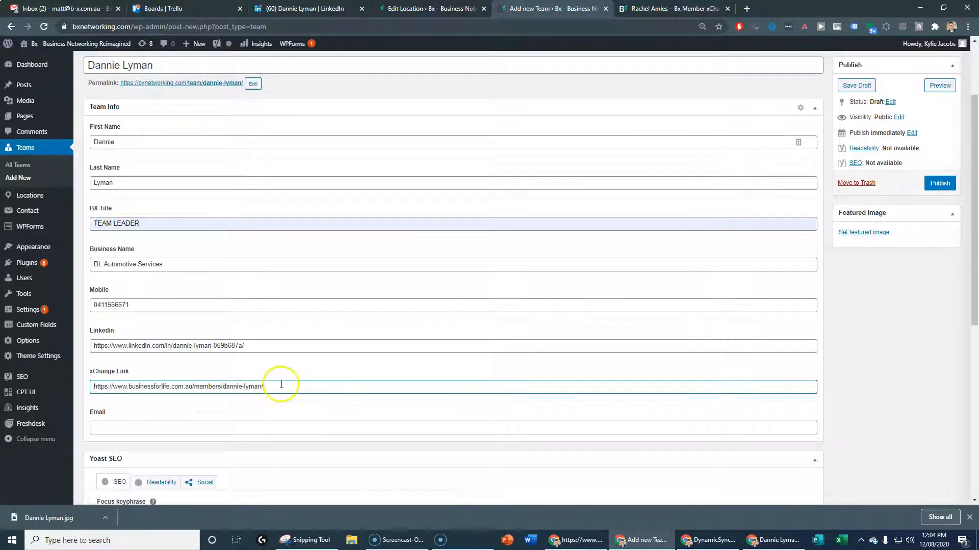
# Fill the Email field with the member's business e-mail address from the autofill suggestion
pyautogui.scroll(-1, 220, 415)
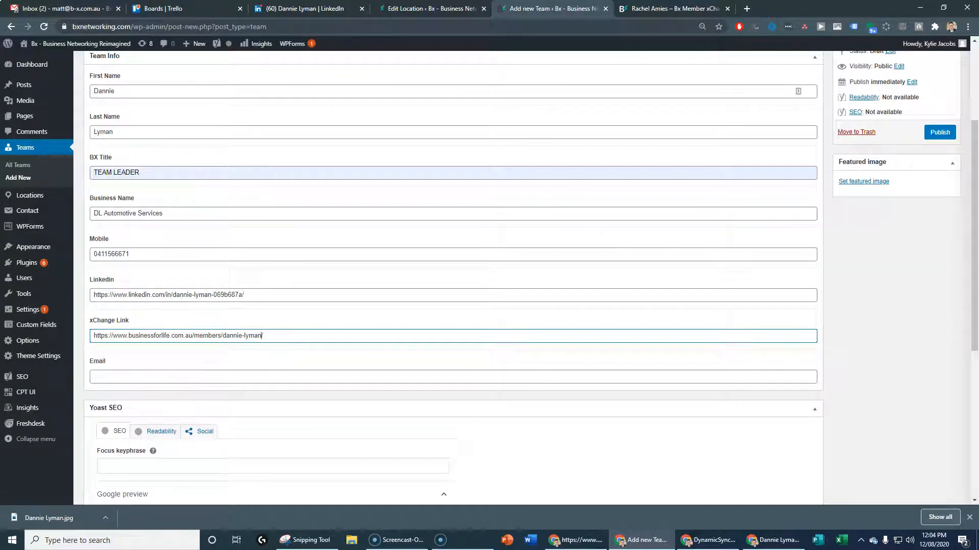
pyautogui.hotkey('alt', 'Tab')
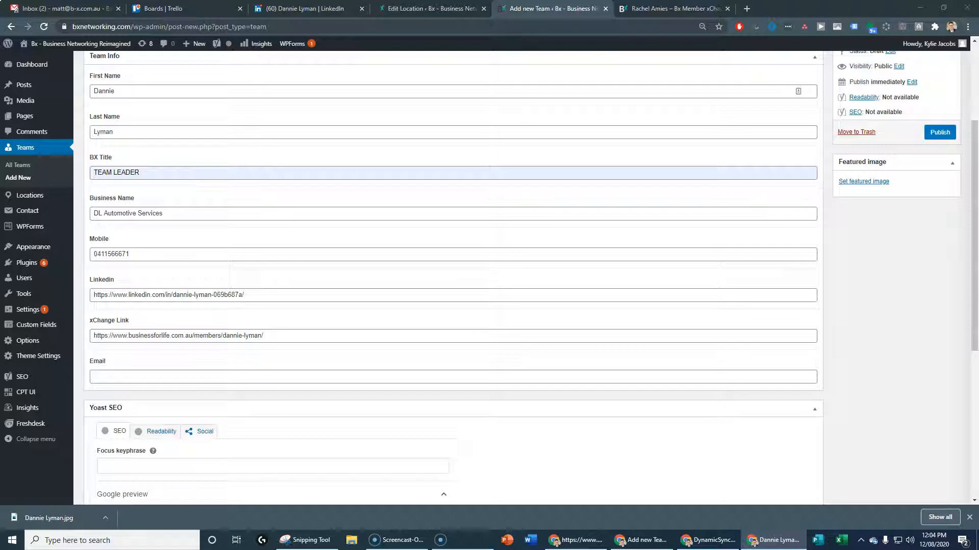
pyautogui.click(98, 376)
pyautogui.hotkey('ctrl', 'v')
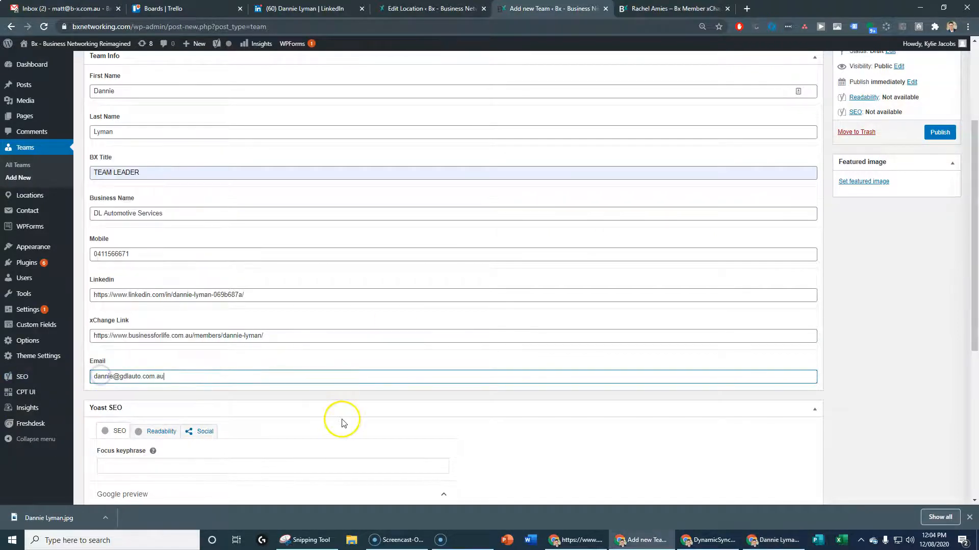
pyautogui.scroll(-2, 343, 421)
pyautogui.scroll(5, 720, 409)
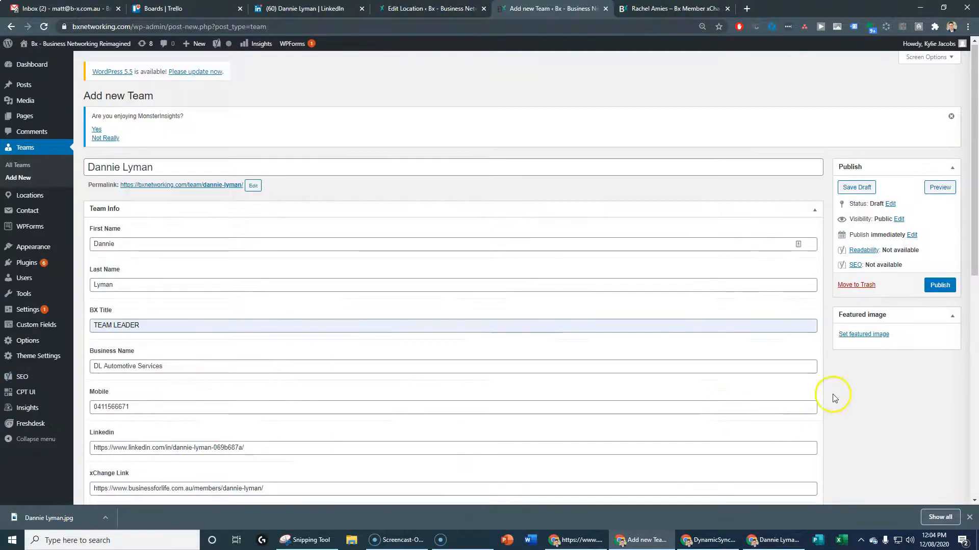
pyautogui.scroll(-8, 617, 412)
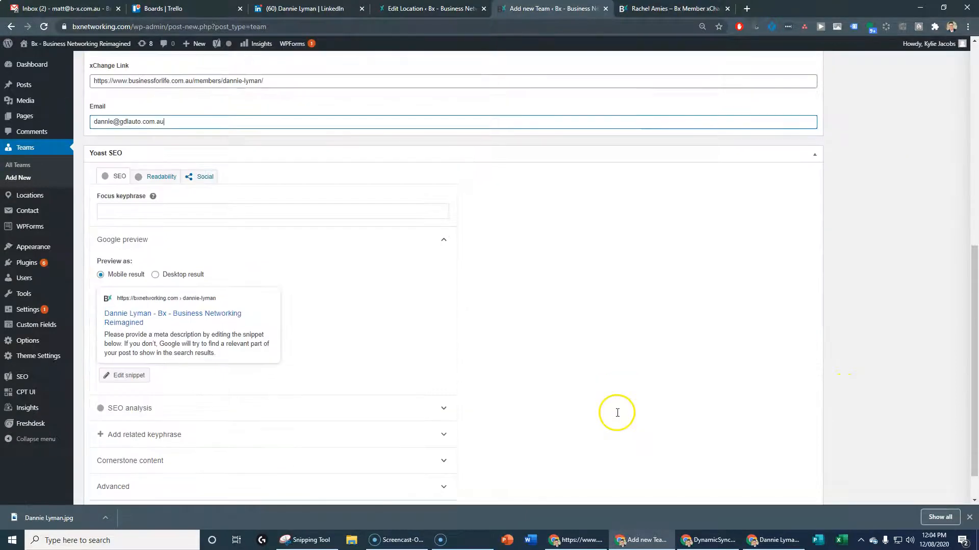
pyautogui.scroll(8, 621, 415)
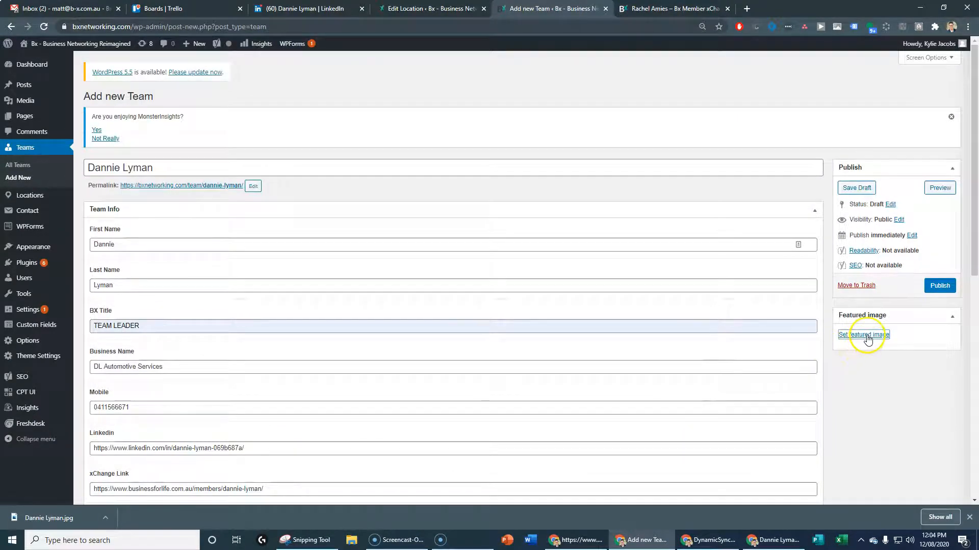
# Start a featured image upload and browse to Shared drives > 0.23 Website > Team Profile Images
pyautogui.click(868, 340)
pyautogui.click(497, 249)
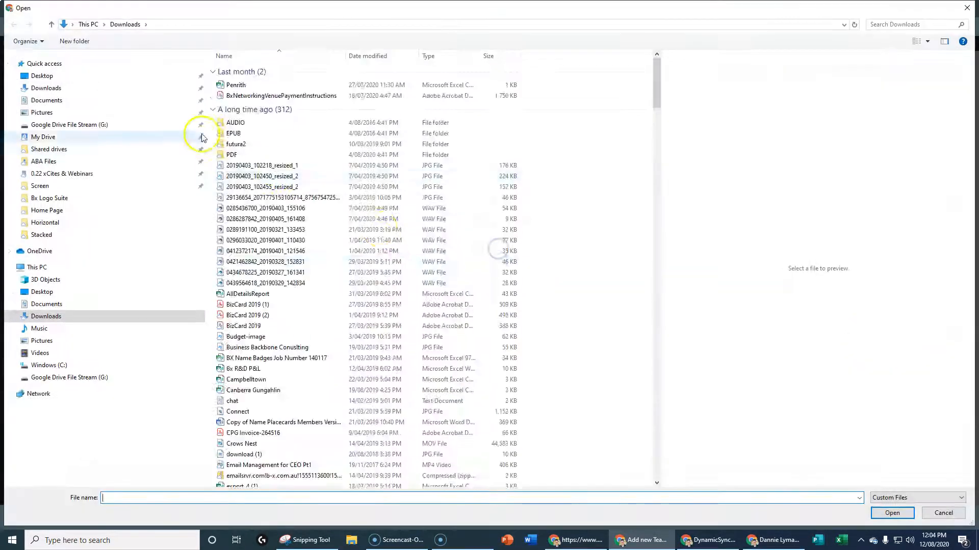
pyautogui.click(56, 129)
pyautogui.doubleClick(255, 84)
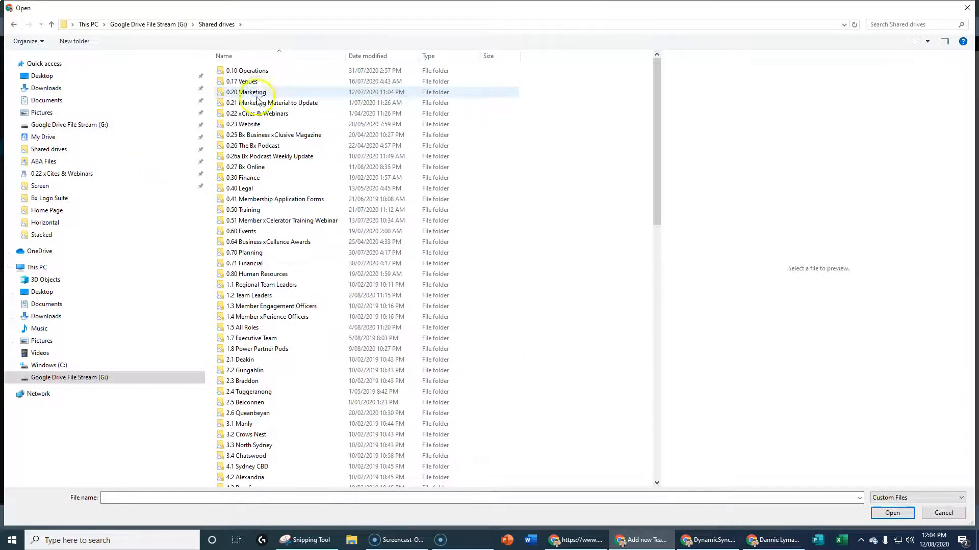
pyautogui.doubleClick(251, 124)
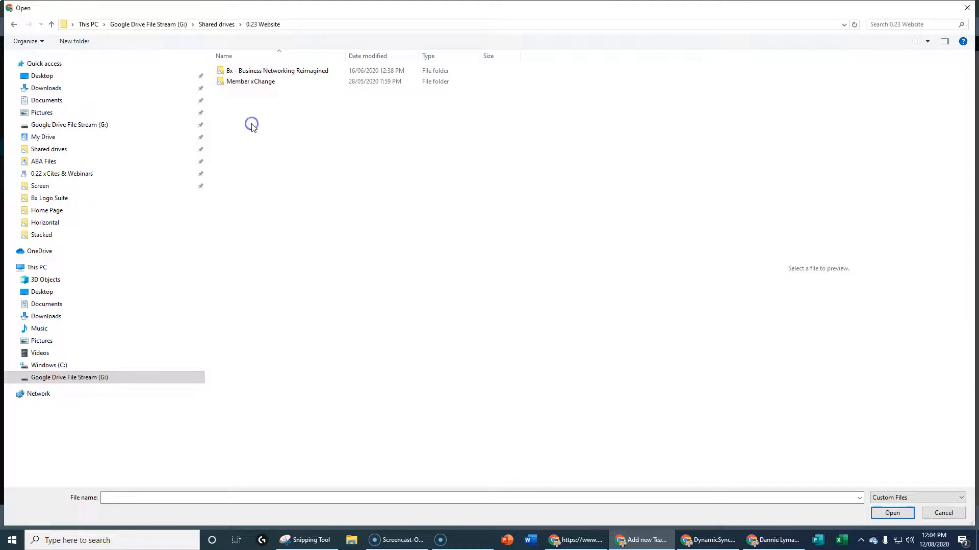
pyautogui.doubleClick(265, 73)
pyautogui.doubleClick(256, 83)
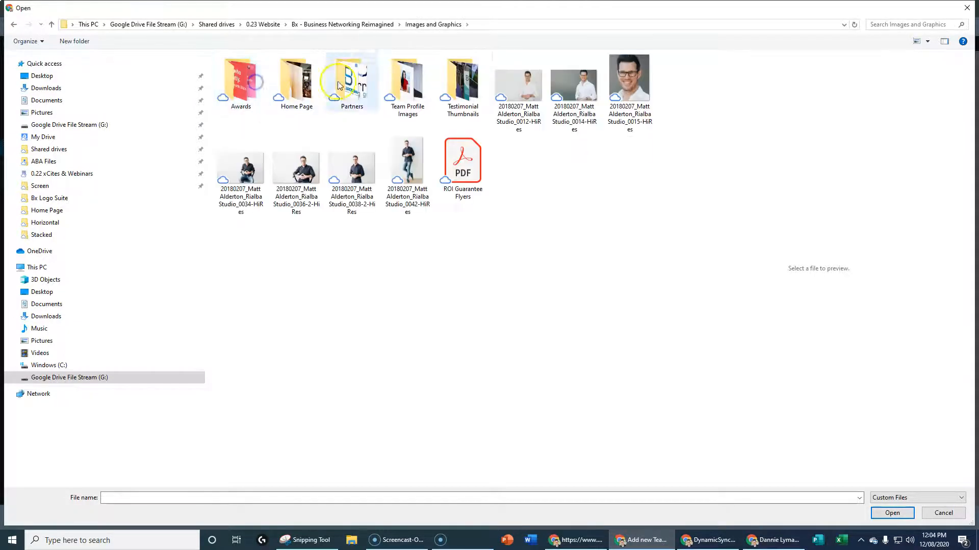
pyautogui.doubleClick(402, 84)
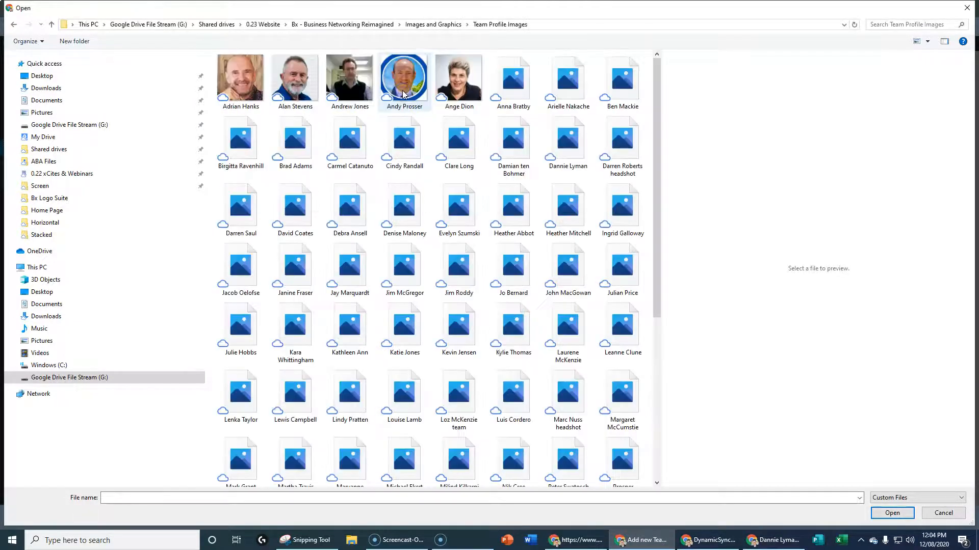
# Upload the member's saved photo, set it as the featured image, and publish the entry
pyautogui.click(375, 101)
pyautogui.write('dan')
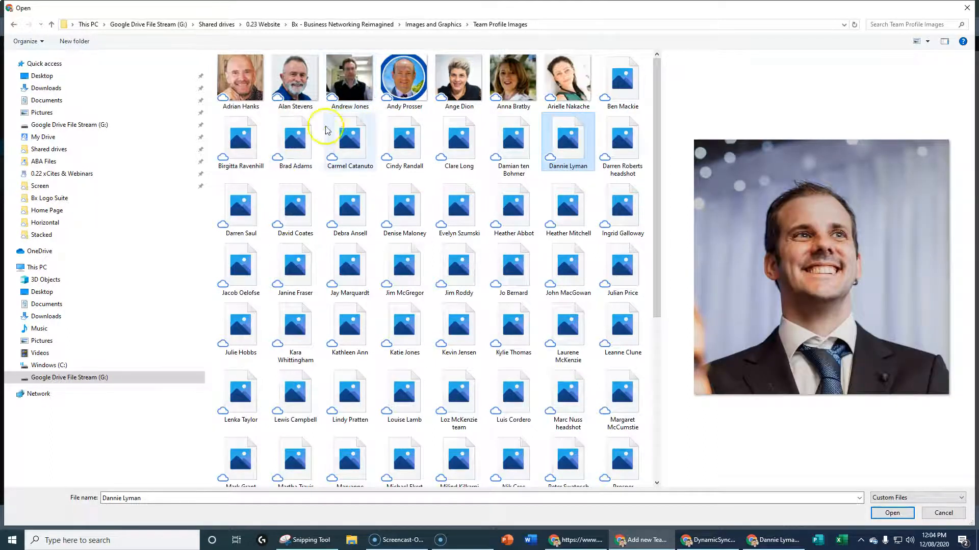
pyautogui.click(339, 145)
pyautogui.write('dan')
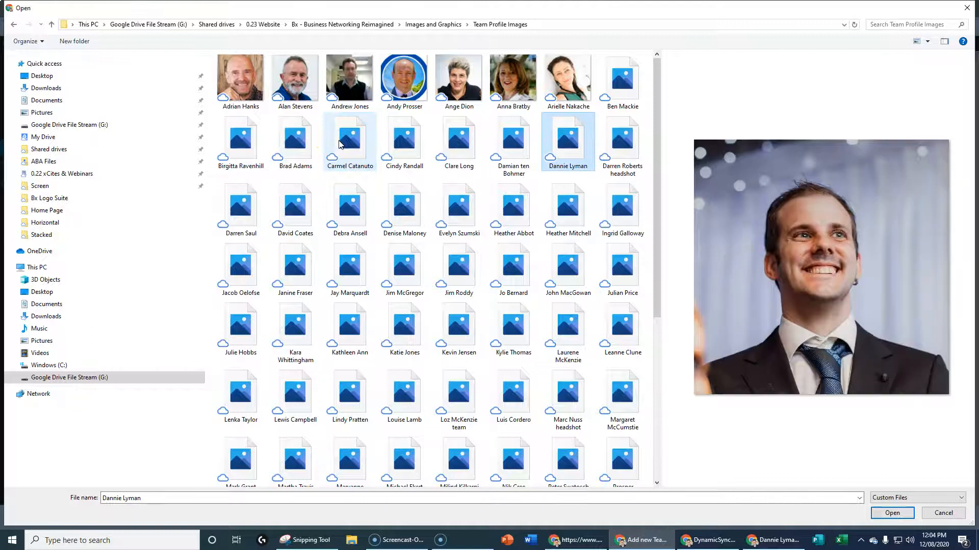
pyautogui.press('Return')
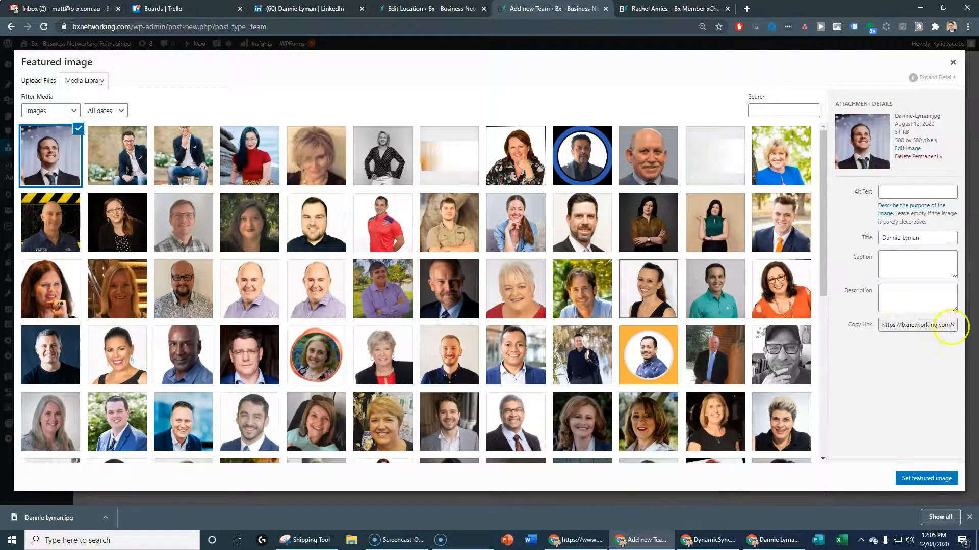
pyautogui.click(922, 479)
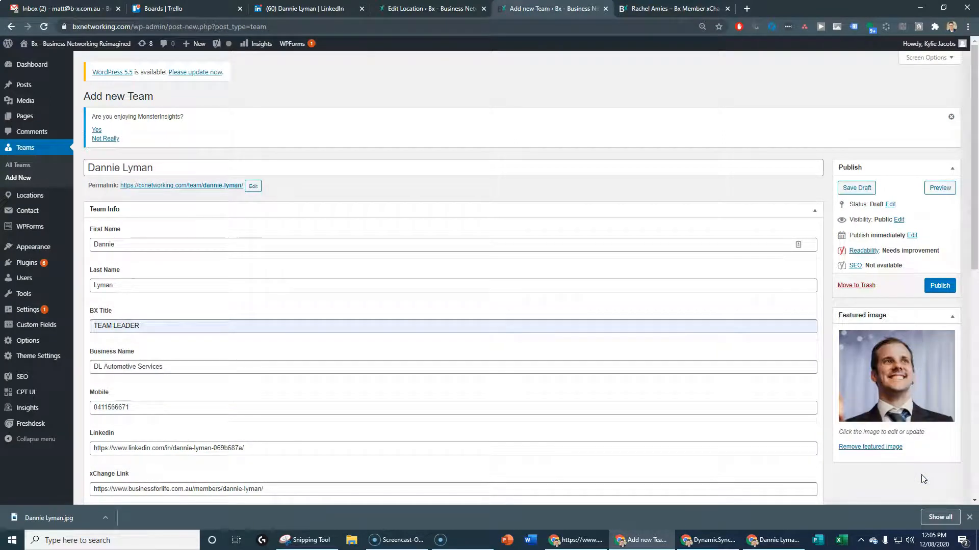
pyautogui.click(940, 286)
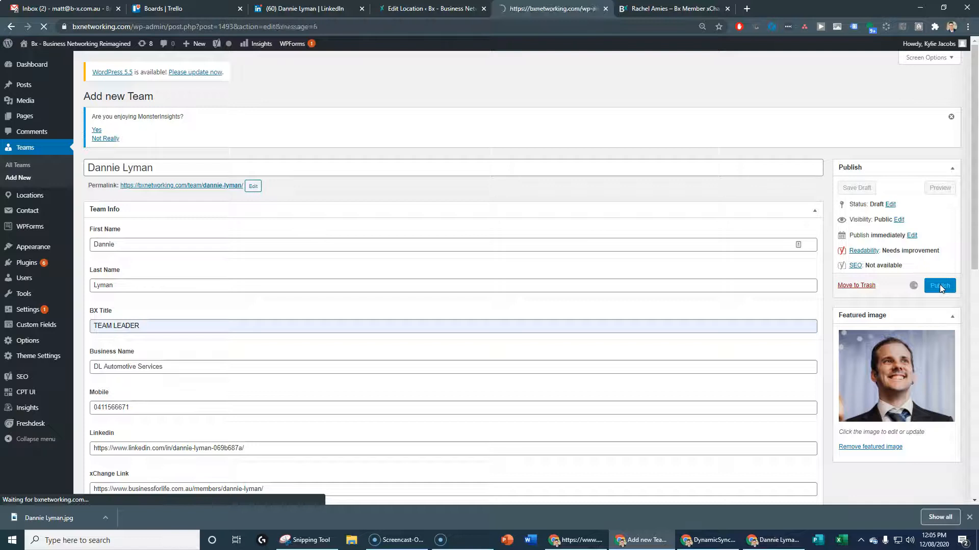
# Open the Locations list in a new tab, search for 'manly', and edit the Manly location
pyautogui.click(422, 9)
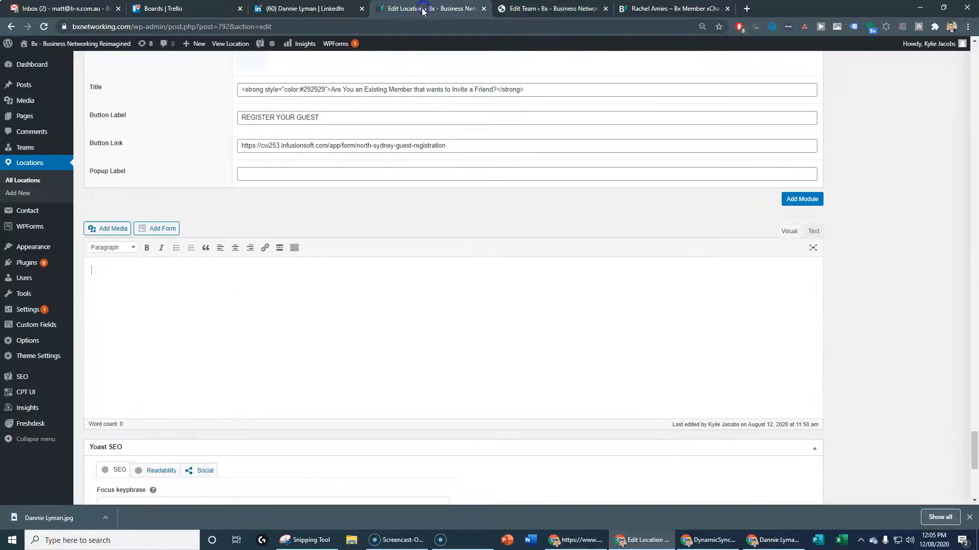
pyautogui.rightClick(41, 161)
pyautogui.click(66, 166)
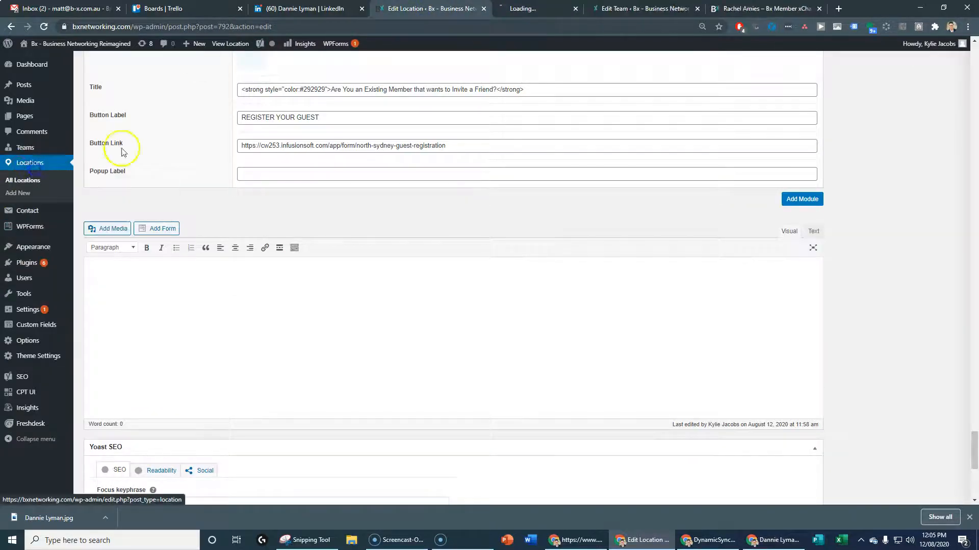
pyautogui.click(536, 8)
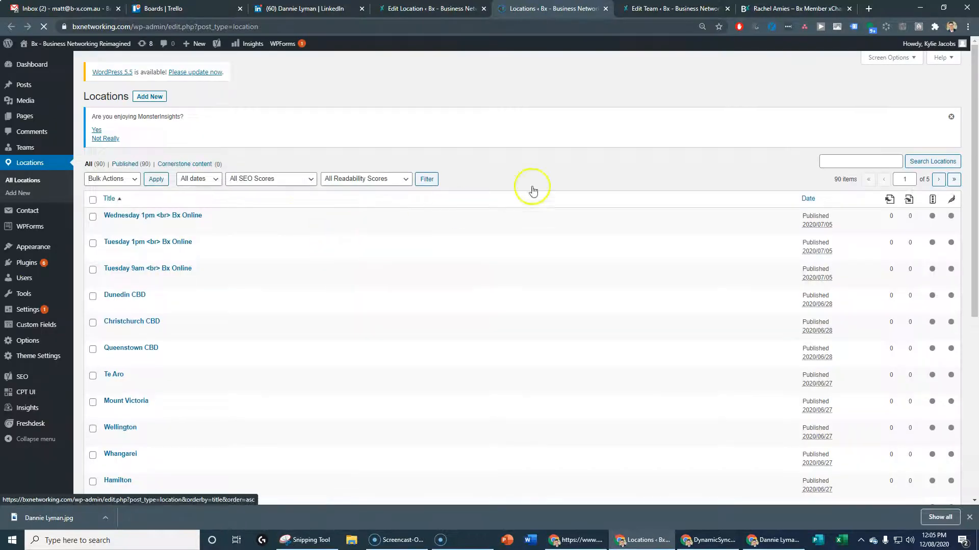
pyautogui.click(835, 162)
pyautogui.write('manly')
pyautogui.click(833, 183)
pyautogui.click(933, 162)
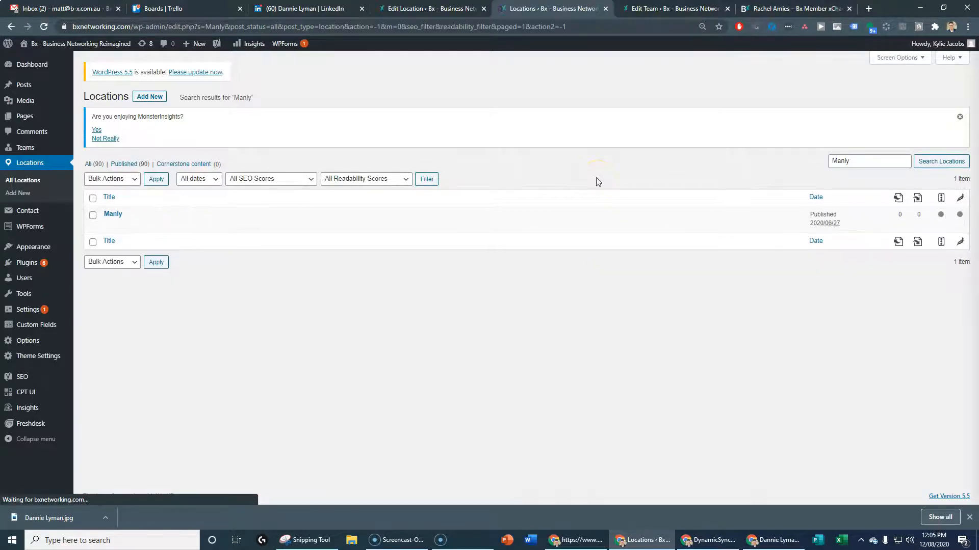
pyautogui.click(109, 214)
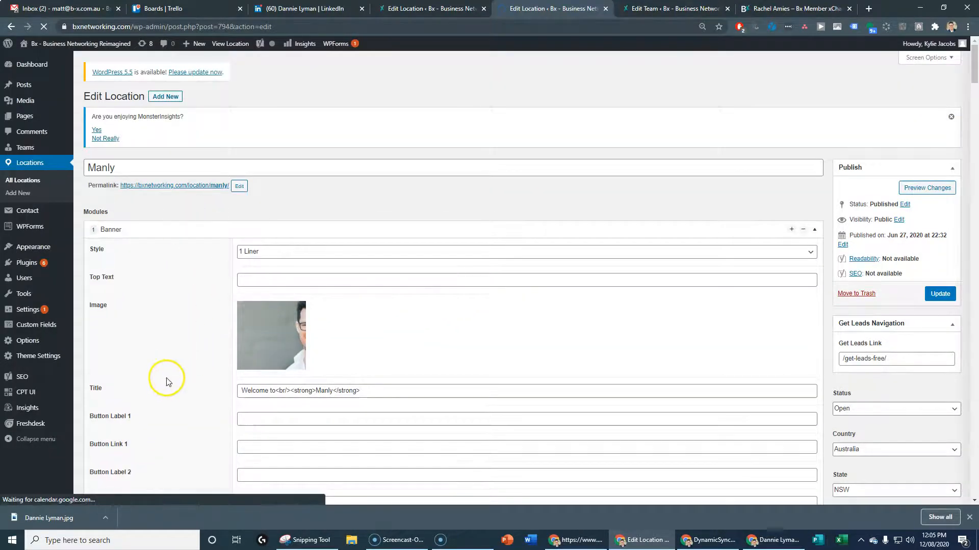
# Remove three existing people from the Manly location's People module
pyautogui.scroll(-7, 164, 390)
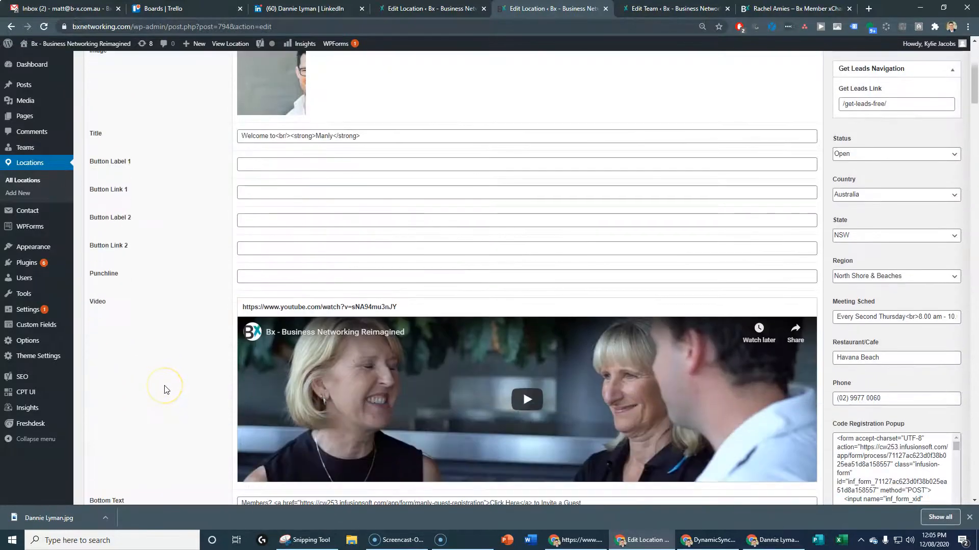
pyautogui.scroll(-15, 164, 390)
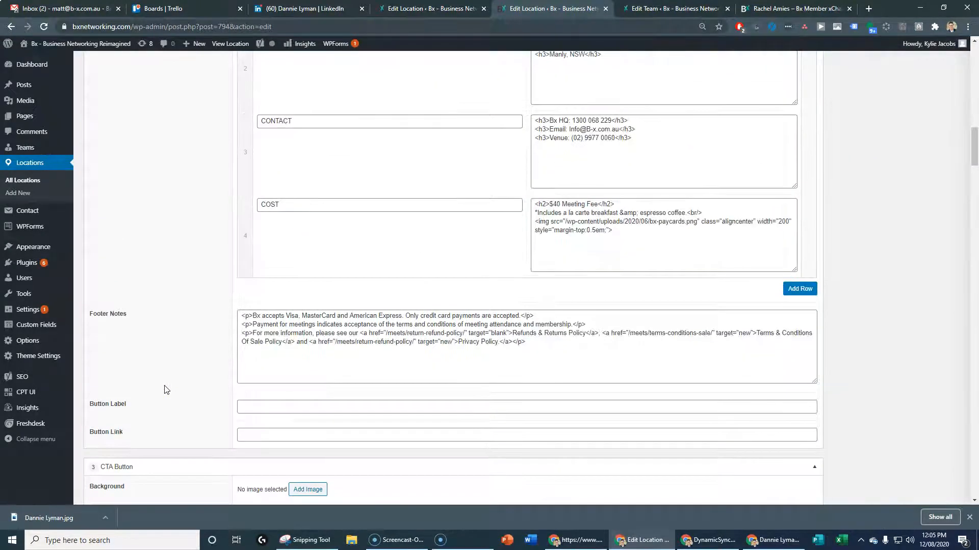
pyautogui.scroll(-10, 165, 390)
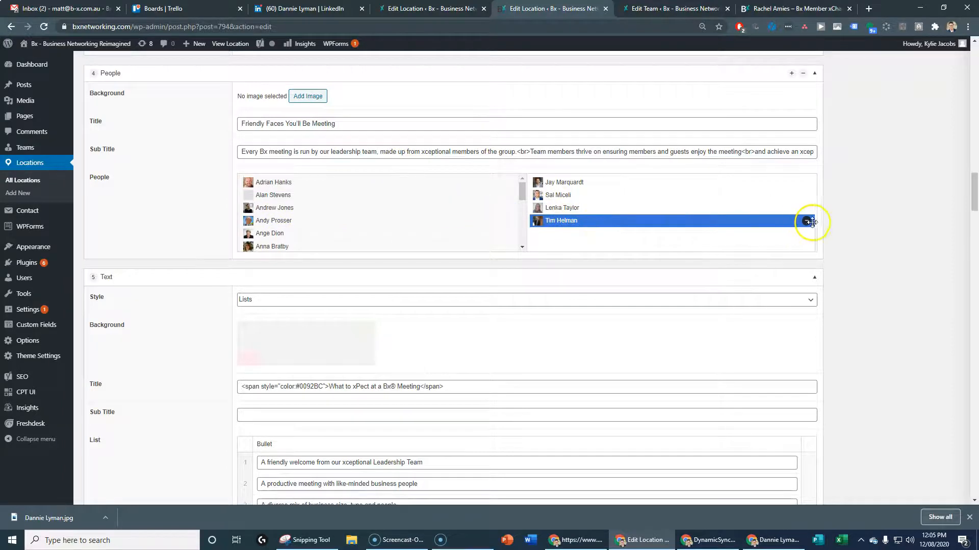
pyautogui.click(807, 221)
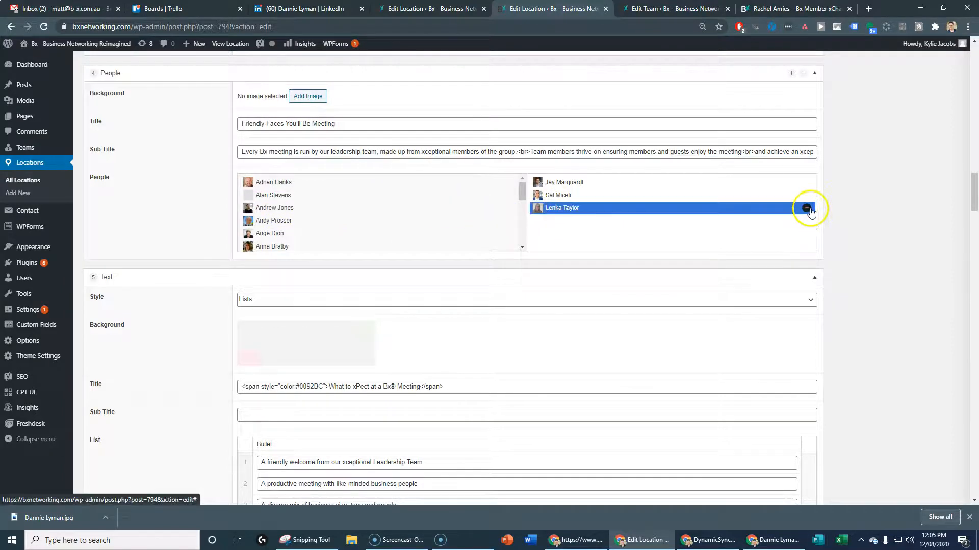
pyautogui.click(806, 195)
pyautogui.click(806, 184)
# Add the new team member to People, move them to the top, and update the location
pyautogui.scroll(-5, 345, 234)
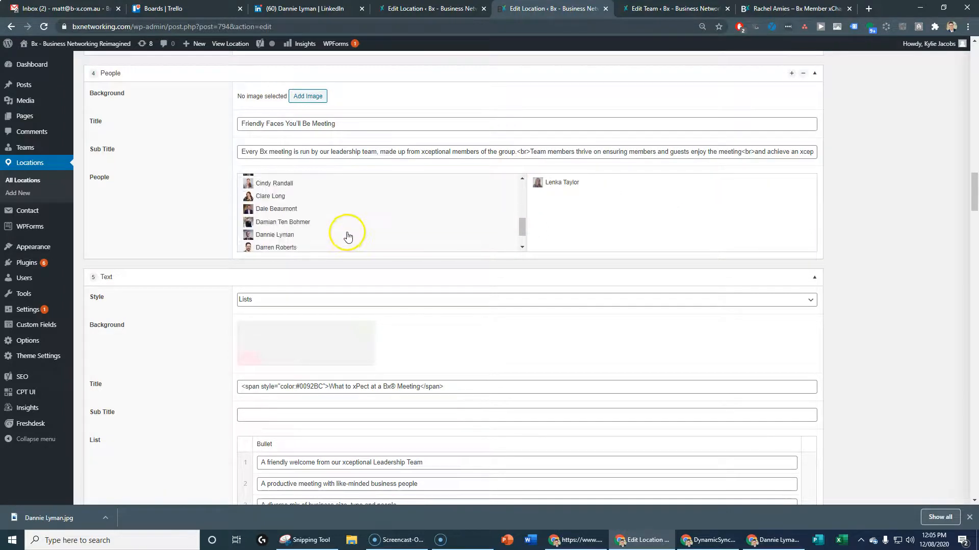
pyautogui.click(269, 234)
pyautogui.moveTo(577, 193); pyautogui.dragTo(569, 176)
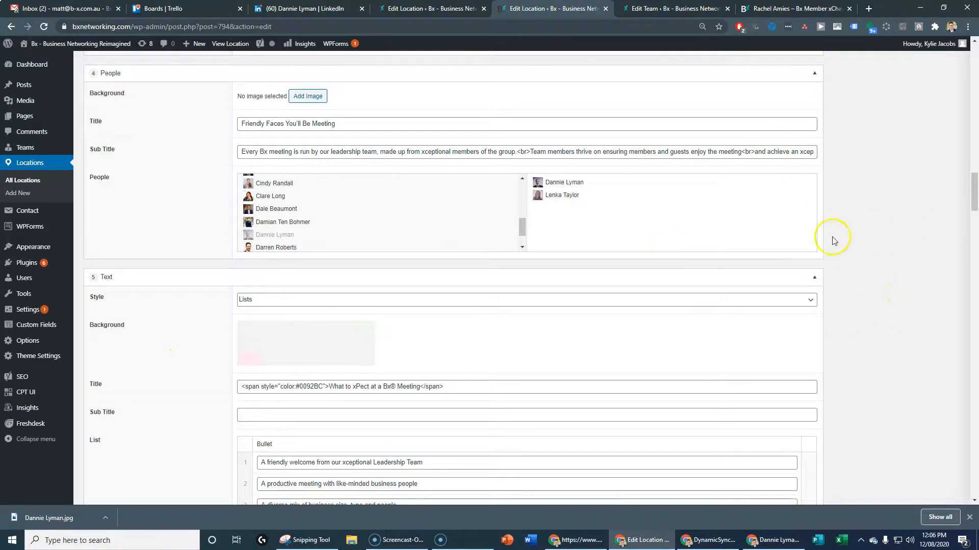
pyautogui.scroll(20, 854, 276)
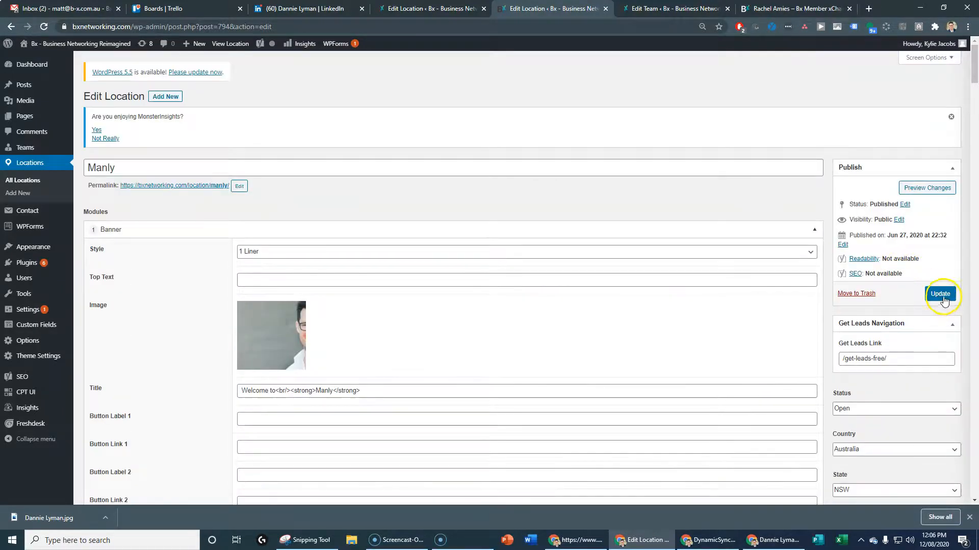
pyautogui.click(940, 296)
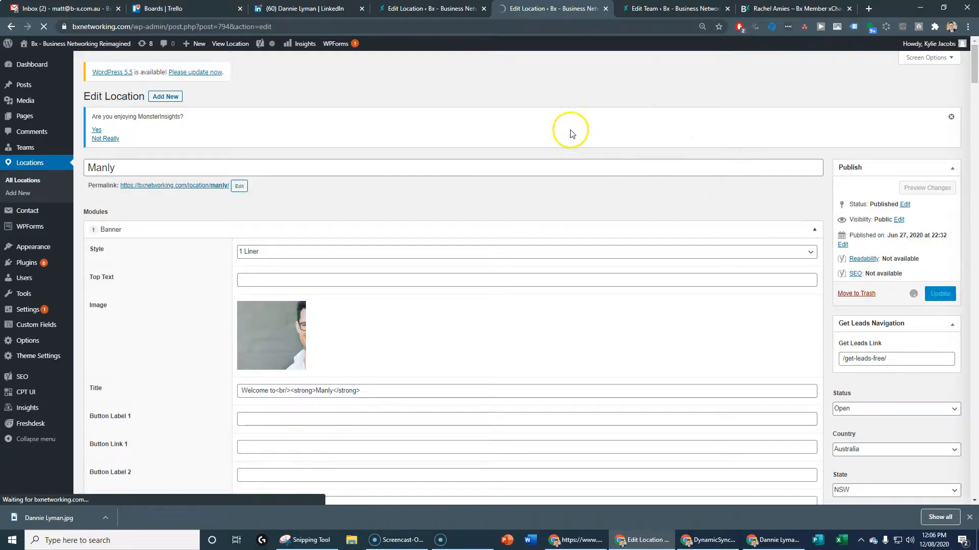
# Check the Edit Team tab shows the entry published, then return to the updated Manly location
pyautogui.click(650, 9)
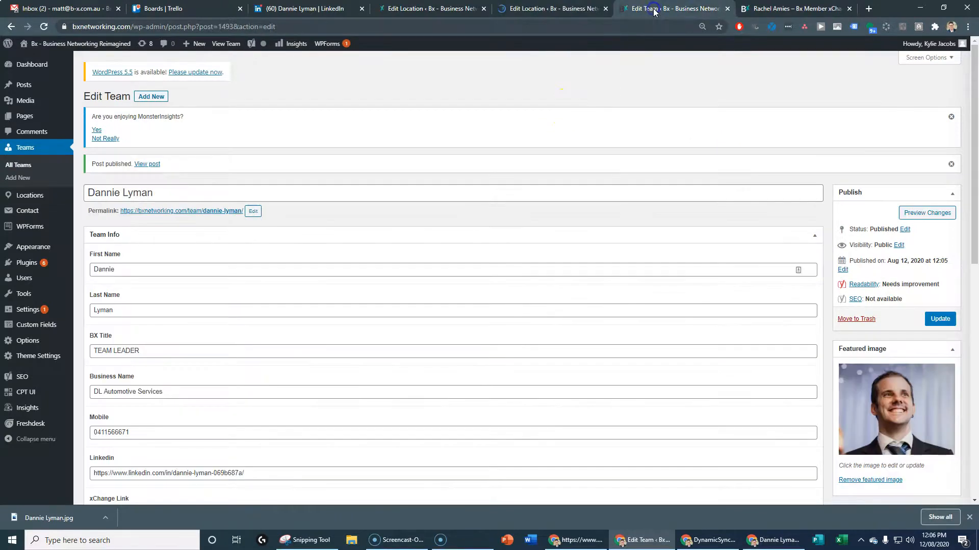
pyautogui.click(567, 10)
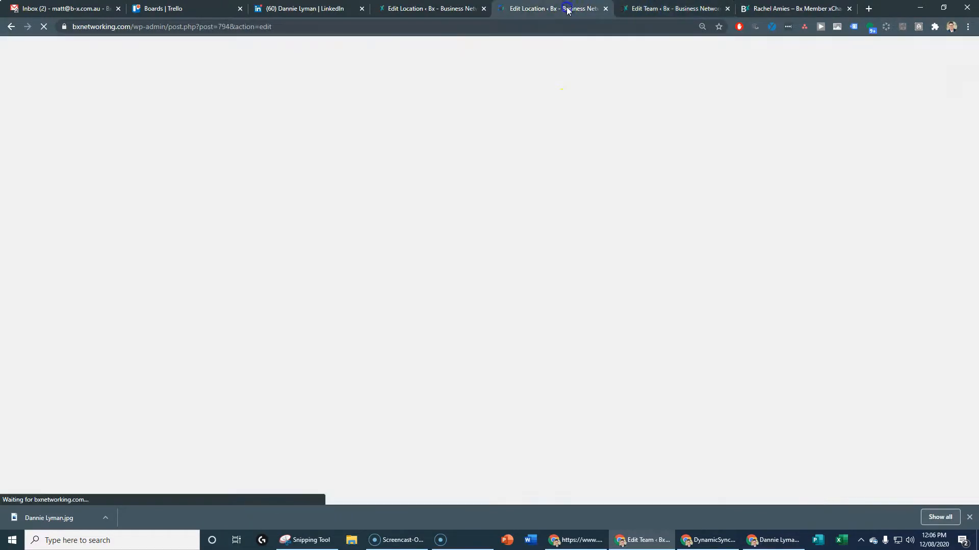